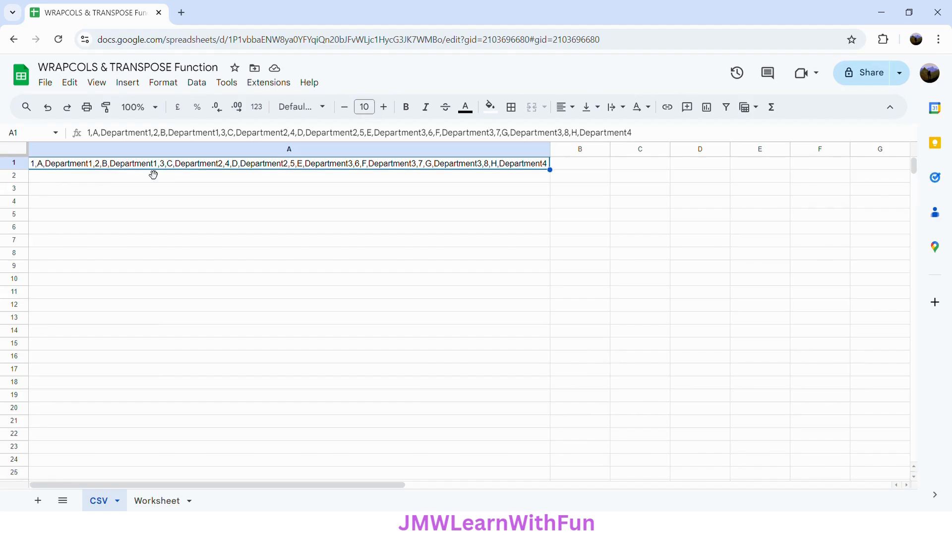
Split the comma-separated text in column A of the CSV sheet into separate columns
{"action": "left_click", "coordinate": [150, 504]}
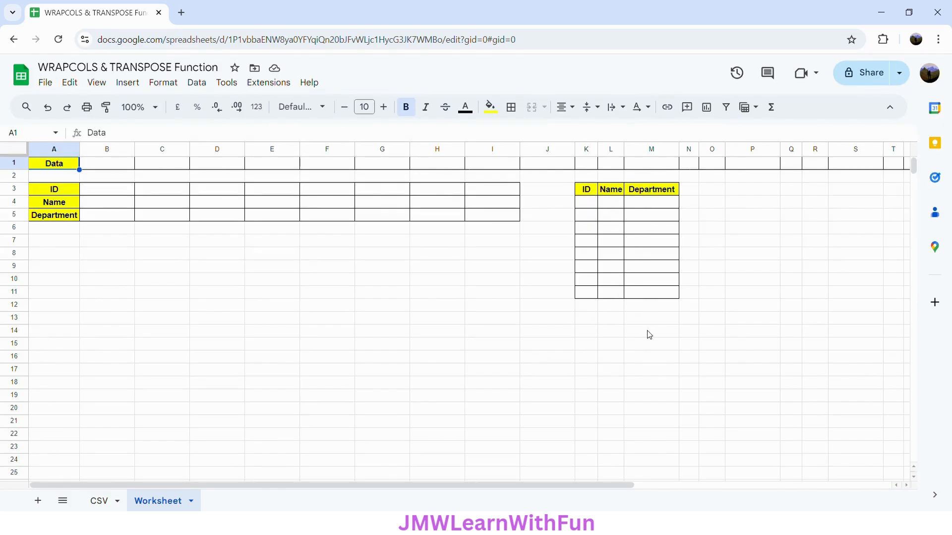
{"action": "left_click", "coordinate": [101, 503]}
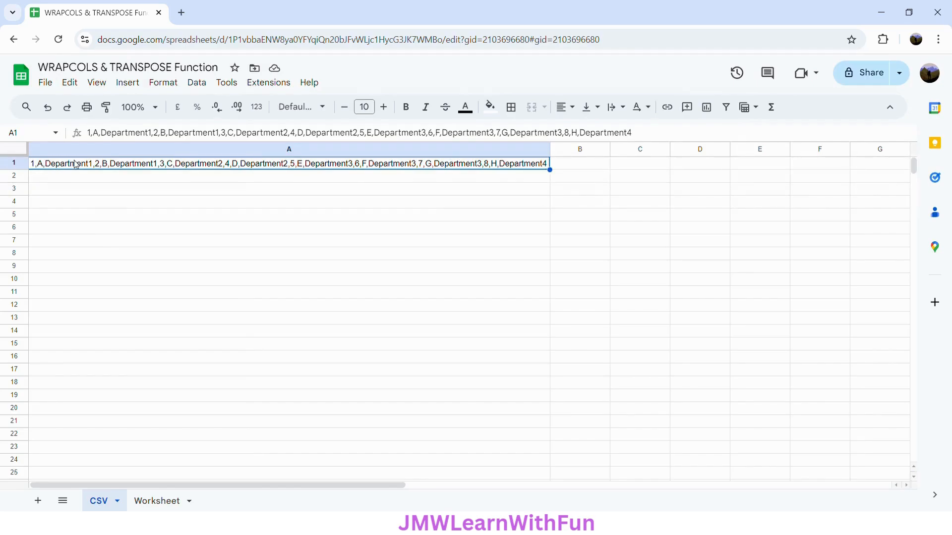
{"action": "left_click", "coordinate": [124, 151]}
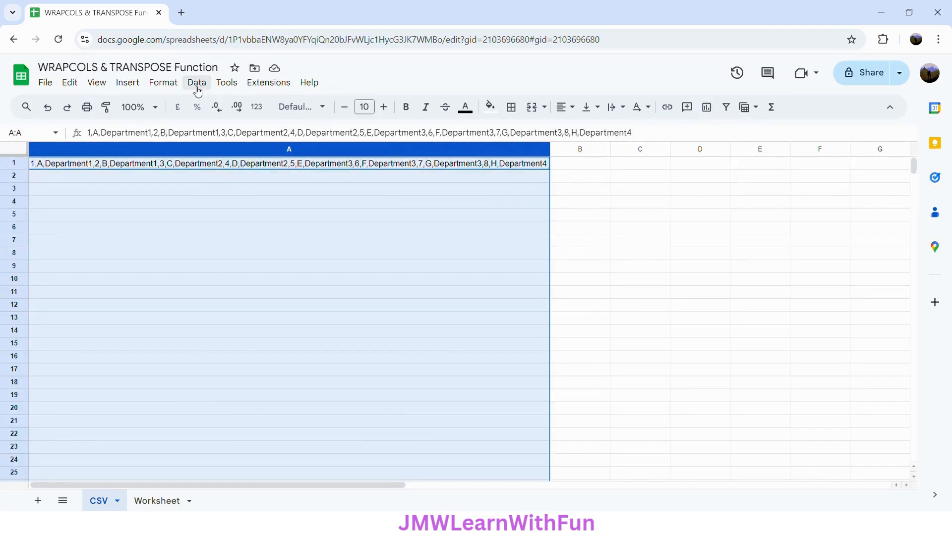
{"action": "left_click", "coordinate": [197, 83]}
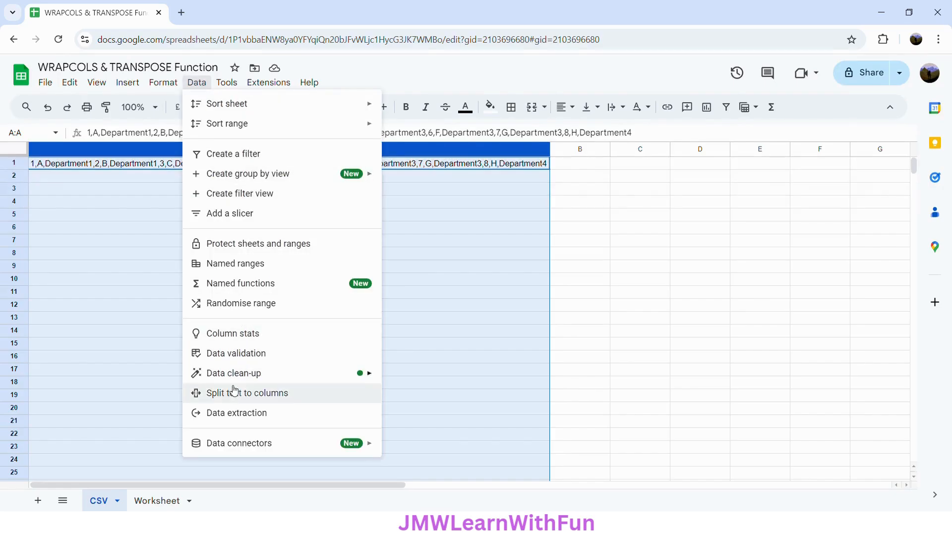
{"action": "left_click", "coordinate": [289, 397]}
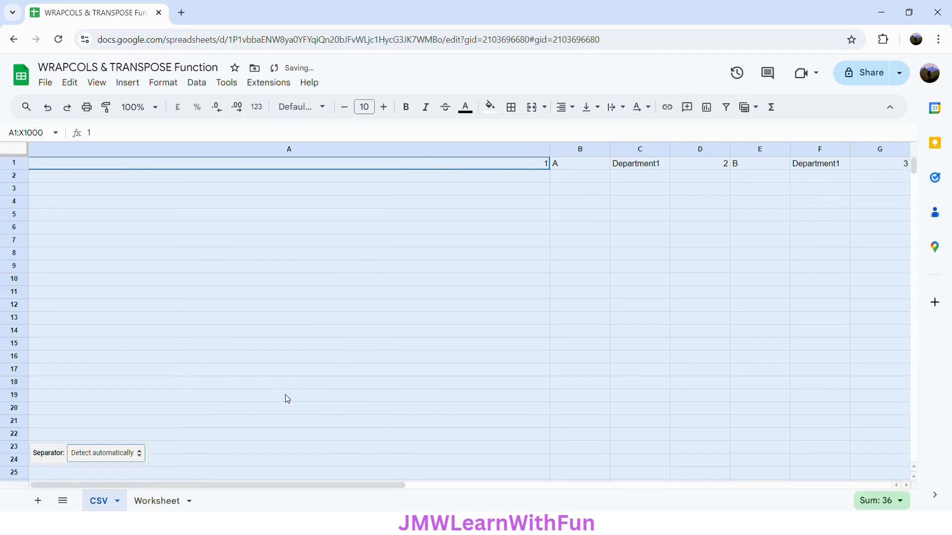
Fit the widths of all columns on the CSV sheet to their contents
{"action": "double_click", "coordinate": [550, 149]}
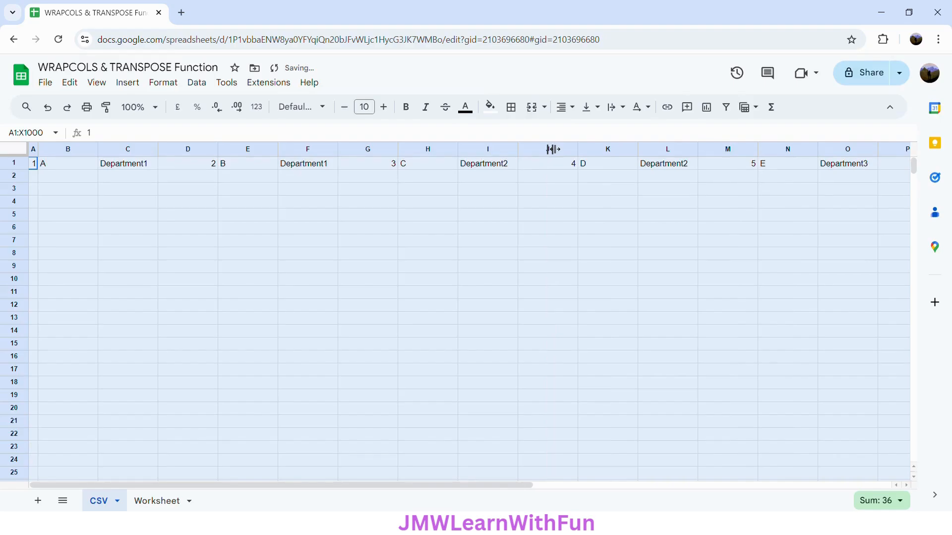
{"action": "left_click", "coordinate": [115, 193]}
{"action": "left_click", "coordinate": [35, 165]}
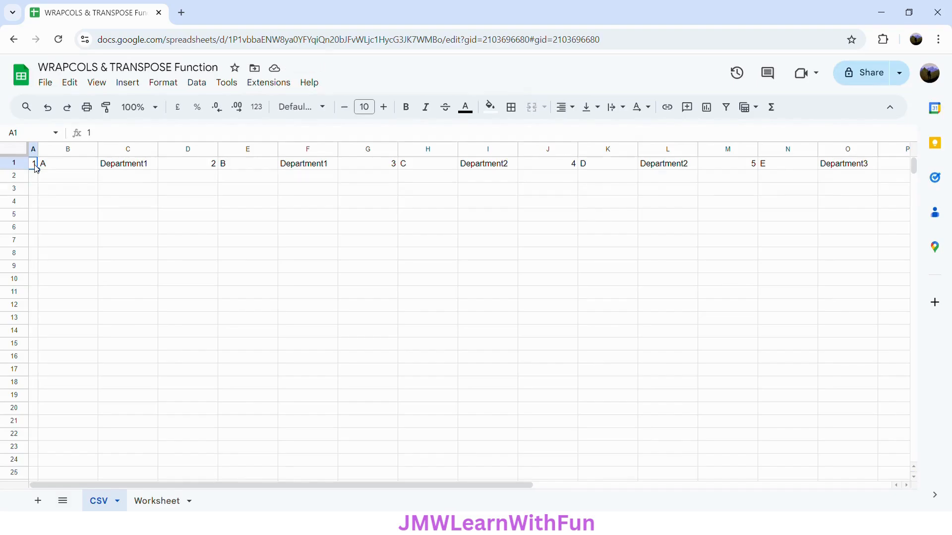
{"action": "key", "text": "ctrl+shift+Right"}
{"action": "key", "text": "ctrl+shift+Down"}
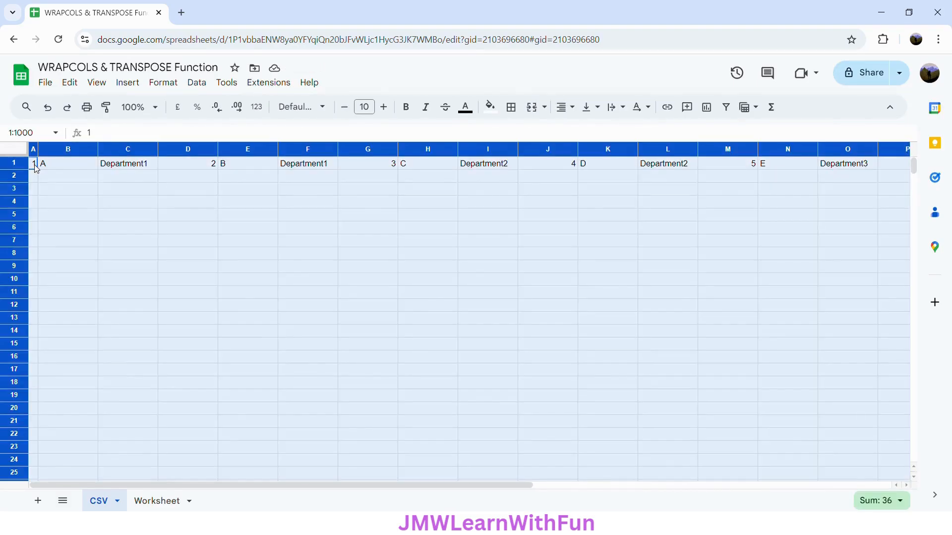
{"action": "left_click_drag", "start_coordinate": [98, 149], "coordinate": [103, 149]}
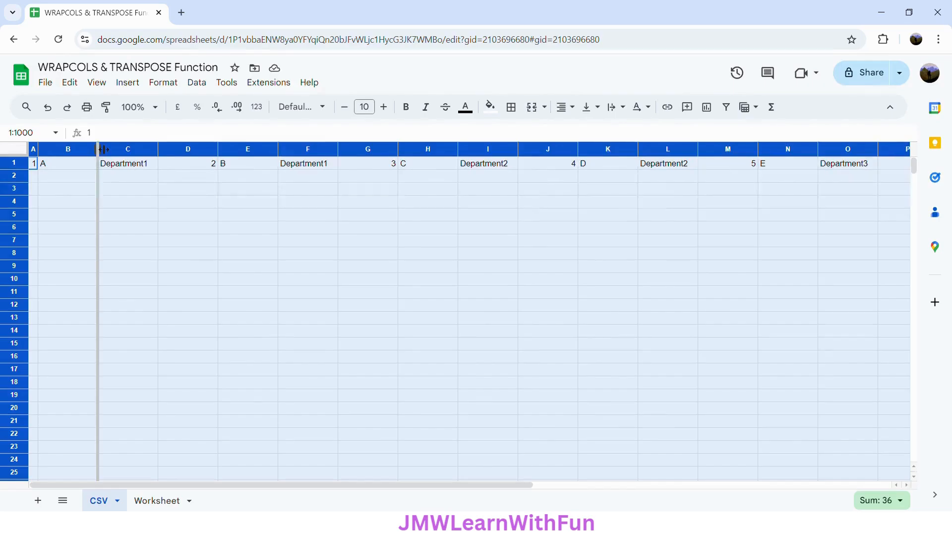
{"action": "double_click", "coordinate": [103, 149]}
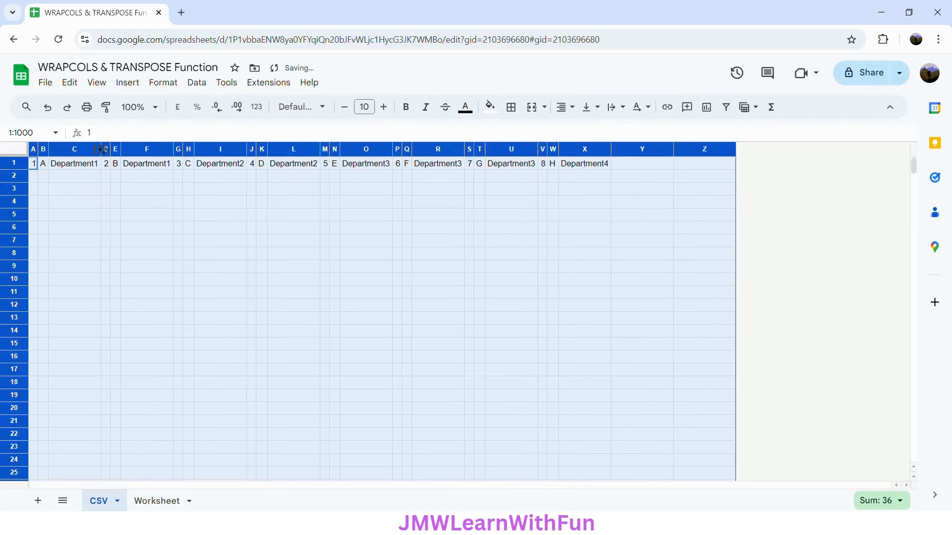
{"action": "left_click", "coordinate": [389, 242]}
Examine the first two records in row 1 of the CSV sheet, cell by cell from A1 to F1
{"action": "left_click", "coordinate": [36, 168]}
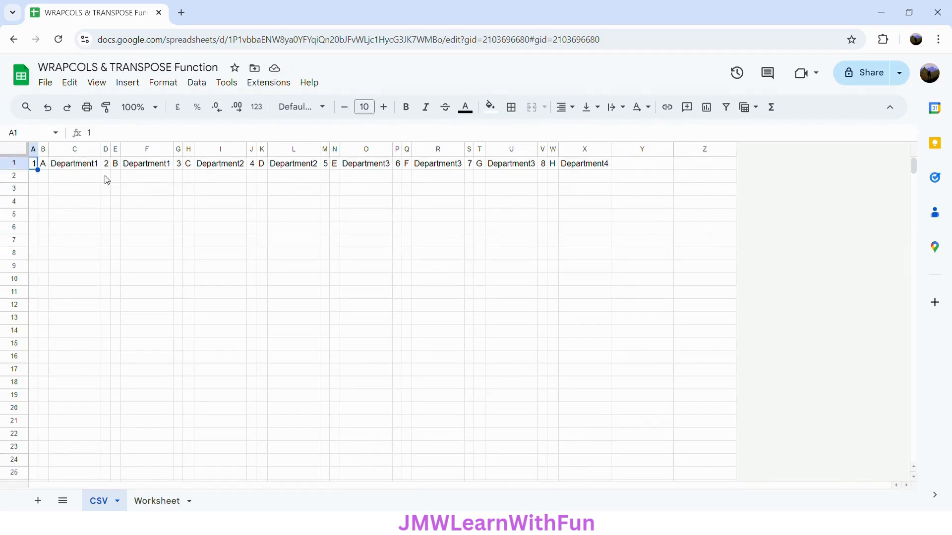
{"action": "left_click", "coordinate": [45, 168]}
{"action": "left_click", "coordinate": [70, 170]}
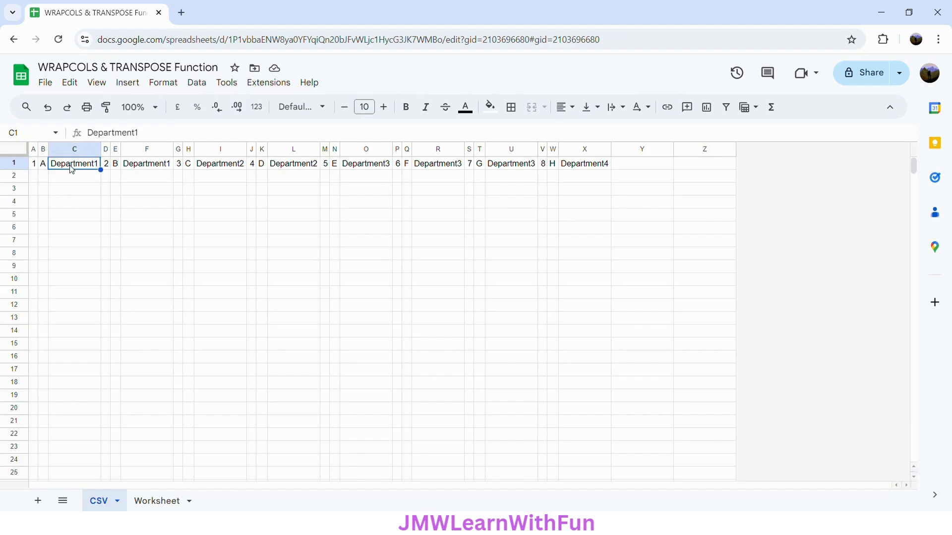
{"action": "left_click", "coordinate": [107, 169]}
{"action": "left_click", "coordinate": [118, 169]}
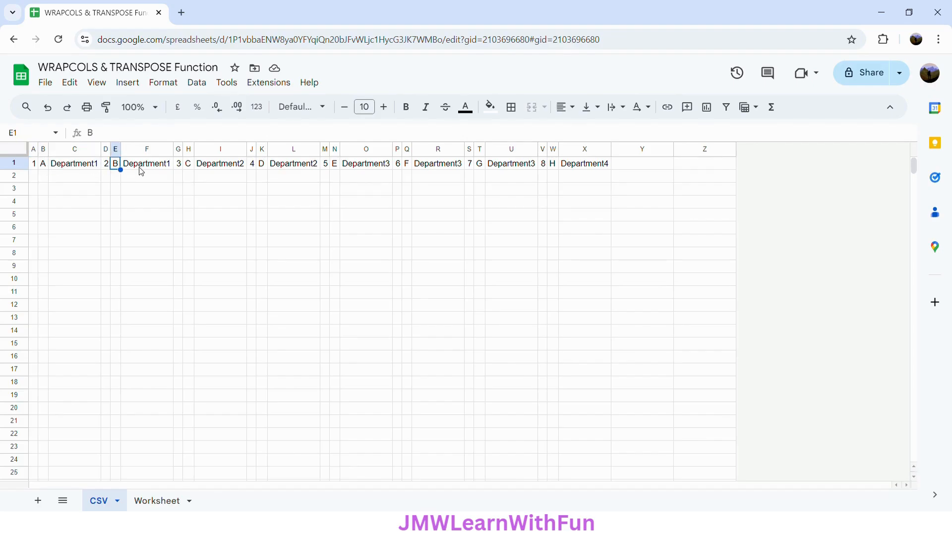
{"action": "left_click", "coordinate": [141, 171]}
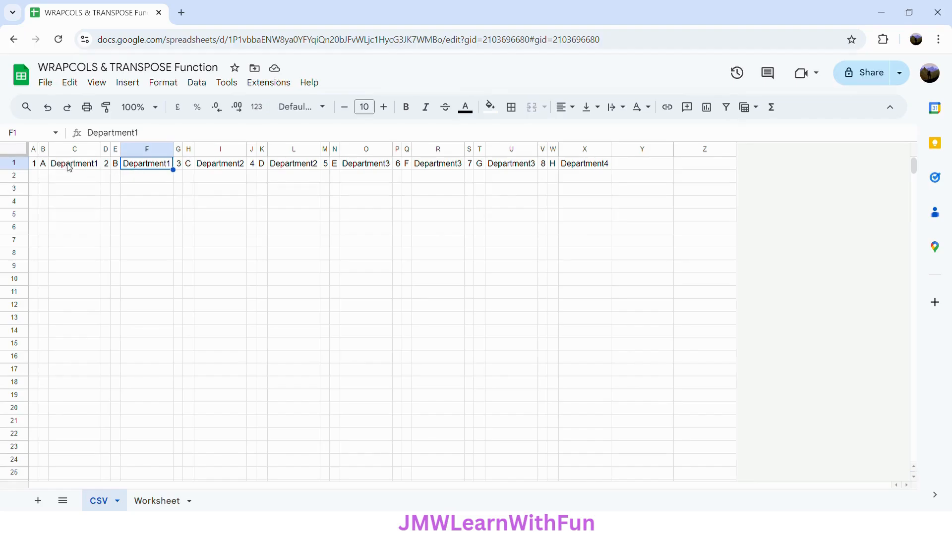
Copy A1:X1 from the CSV sheet and paste it as values only at B1 of the Worksheet sheet
{"action": "left_click", "coordinate": [36, 166]}
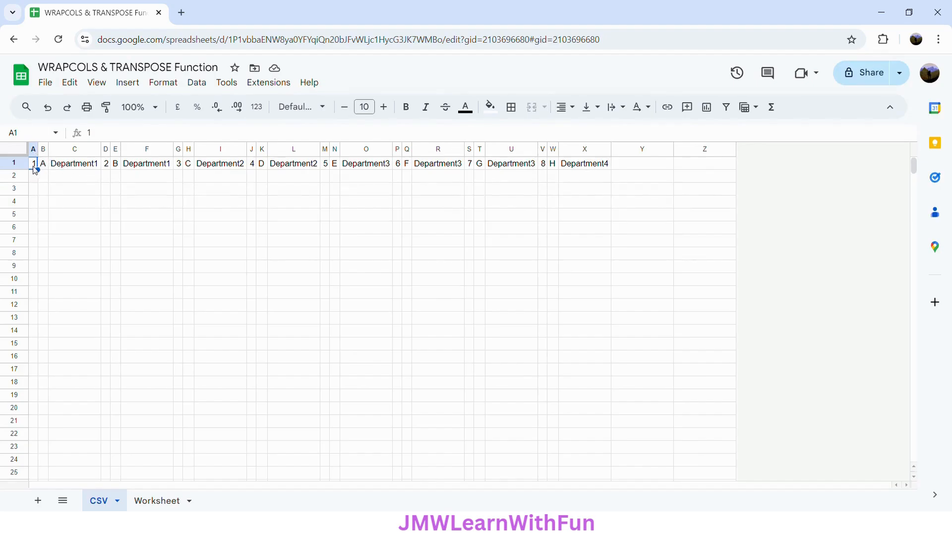
{"action": "left_click", "coordinate": [584, 169], "text": "shift"}
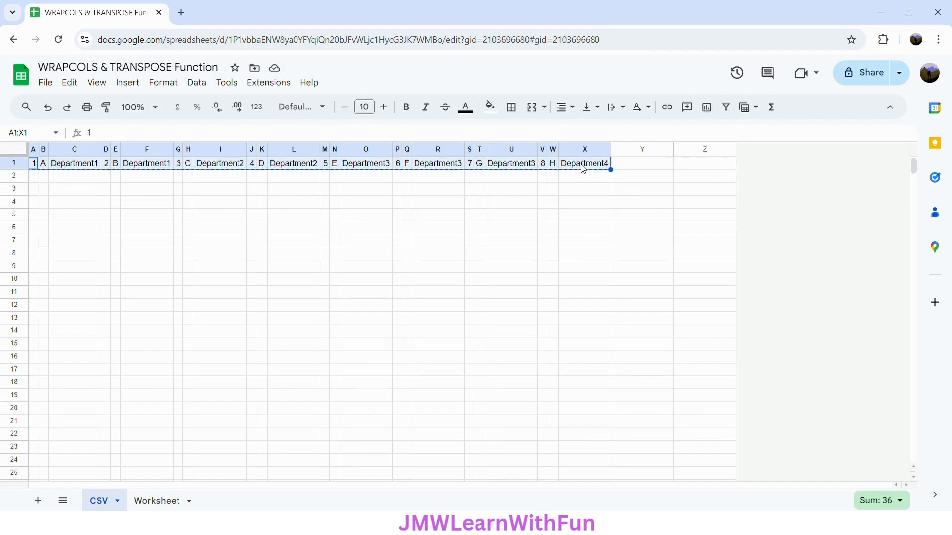
{"action": "left_click", "coordinate": [157, 501]}
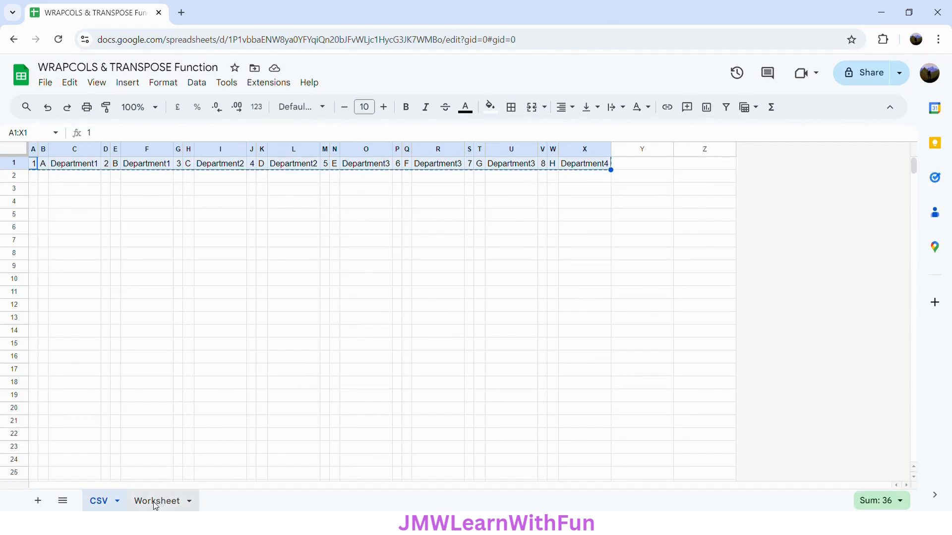
{"action": "left_click", "coordinate": [106, 169]}
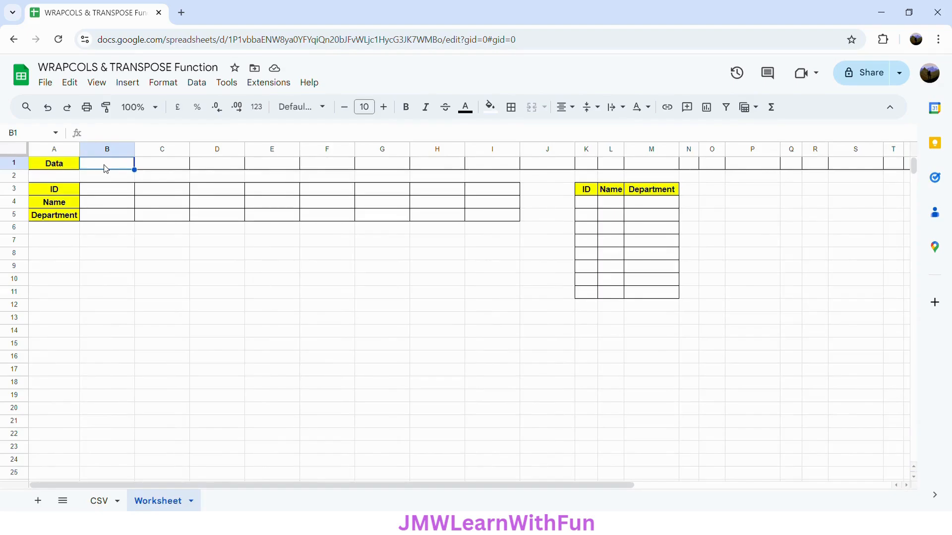
{"action": "right_click", "coordinate": [106, 169]}
{"action": "mouse_move", "coordinate": [147, 180]}
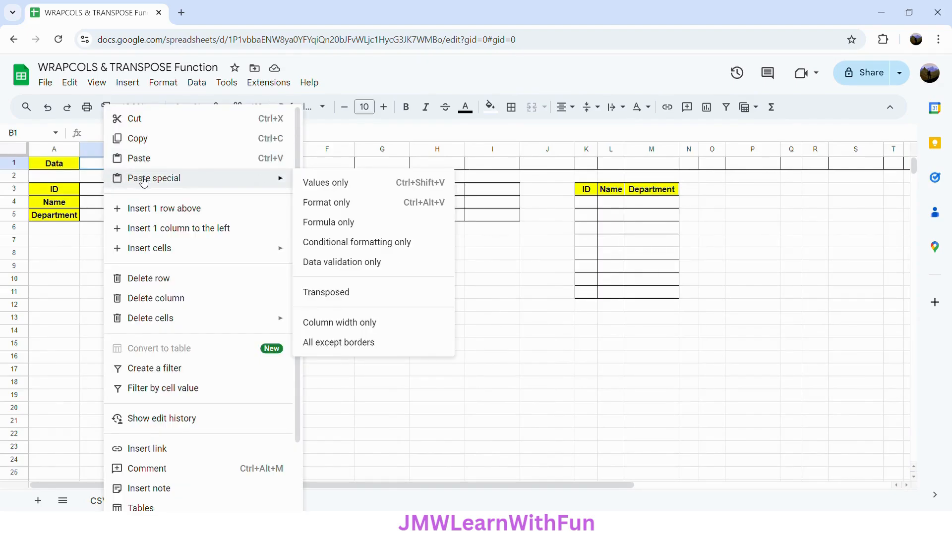
{"action": "left_click", "coordinate": [328, 187]}
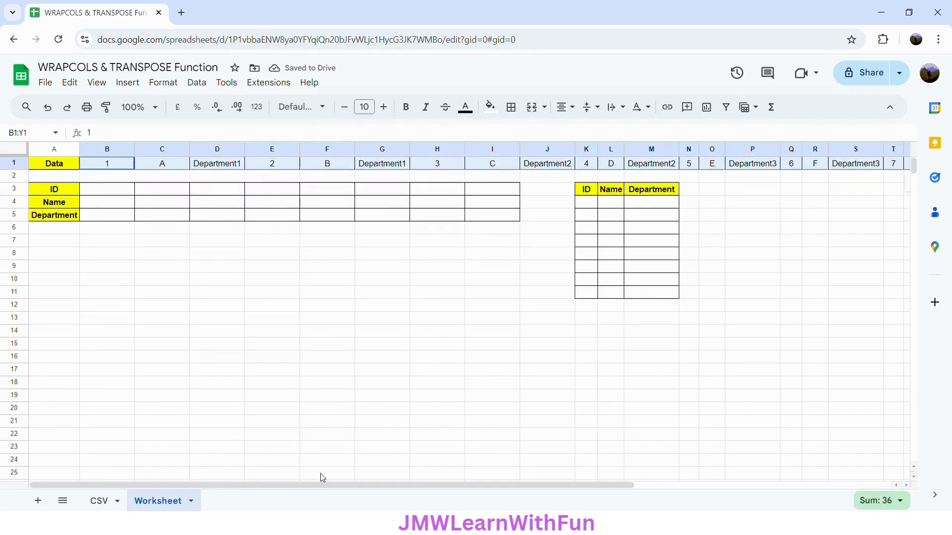
Review the pasted data row to its end, and examine the first two records in B1 through G1
{"action": "left_click_drag", "start_coordinate": [323, 484], "coordinate": [538, 485]}
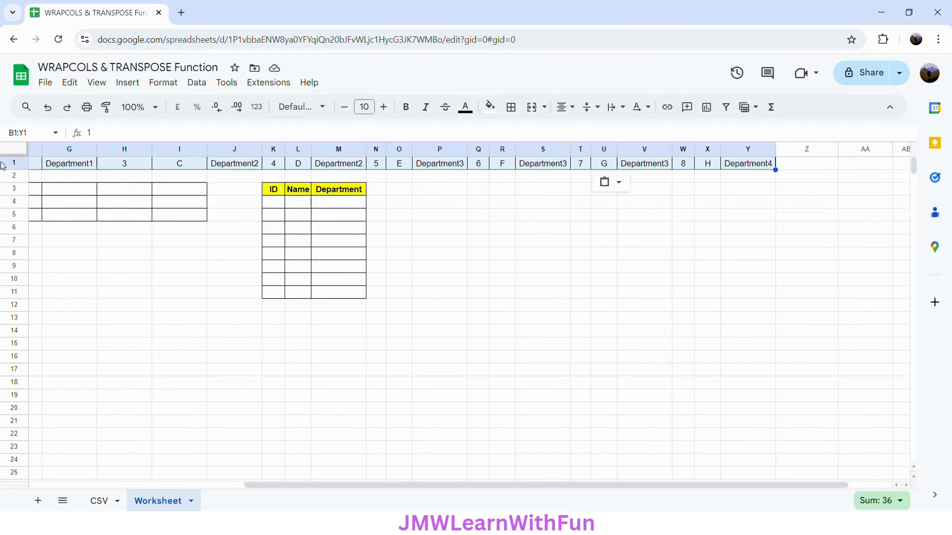
{"action": "left_click_drag", "start_coordinate": [474, 486], "coordinate": [170, 389]}
{"action": "left_click", "coordinate": [110, 168]}
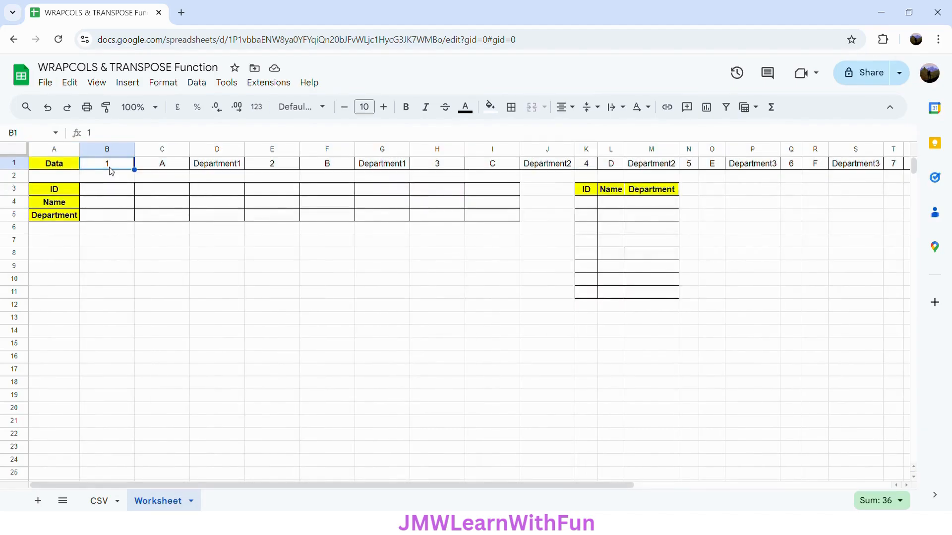
{"action": "left_click", "coordinate": [159, 167]}
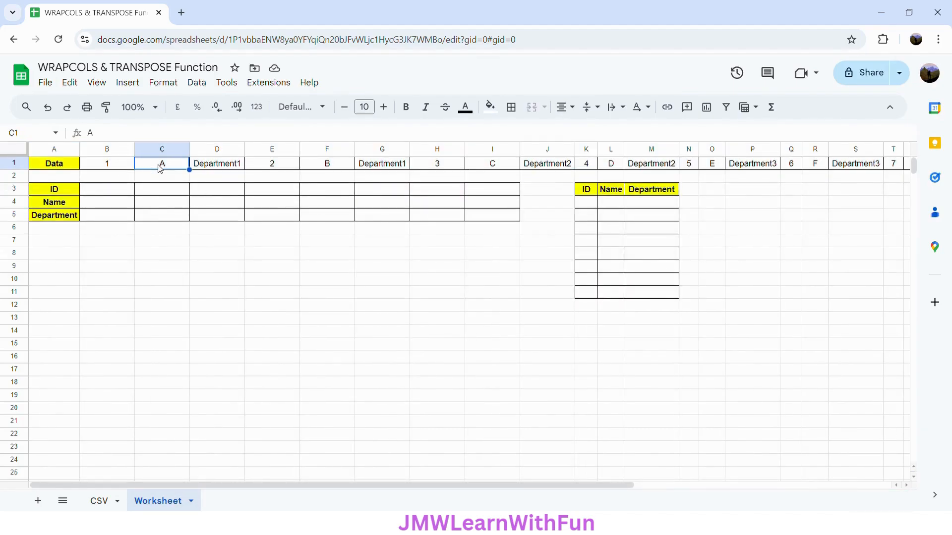
{"action": "left_click", "coordinate": [221, 167]}
{"action": "left_click", "coordinate": [284, 165]}
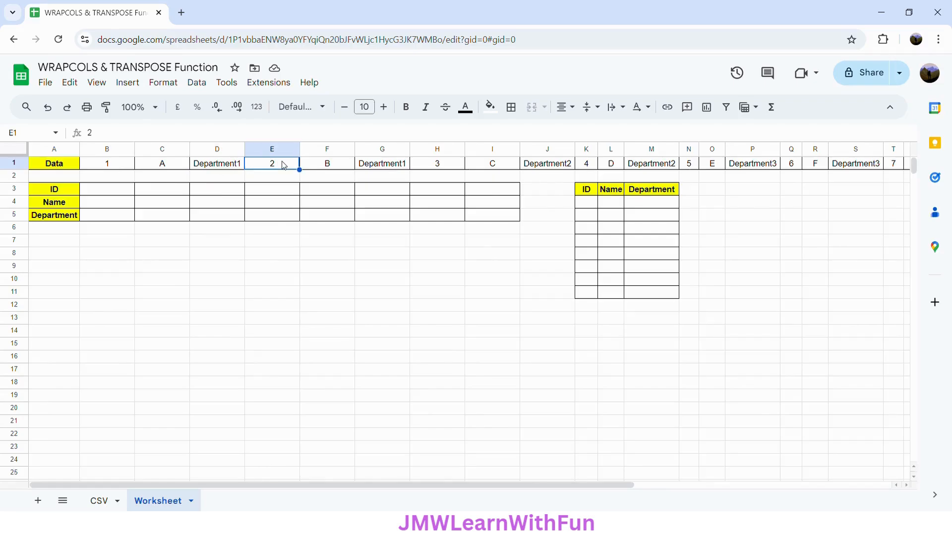
{"action": "left_click", "coordinate": [328, 165]}
{"action": "left_click", "coordinate": [374, 170]}
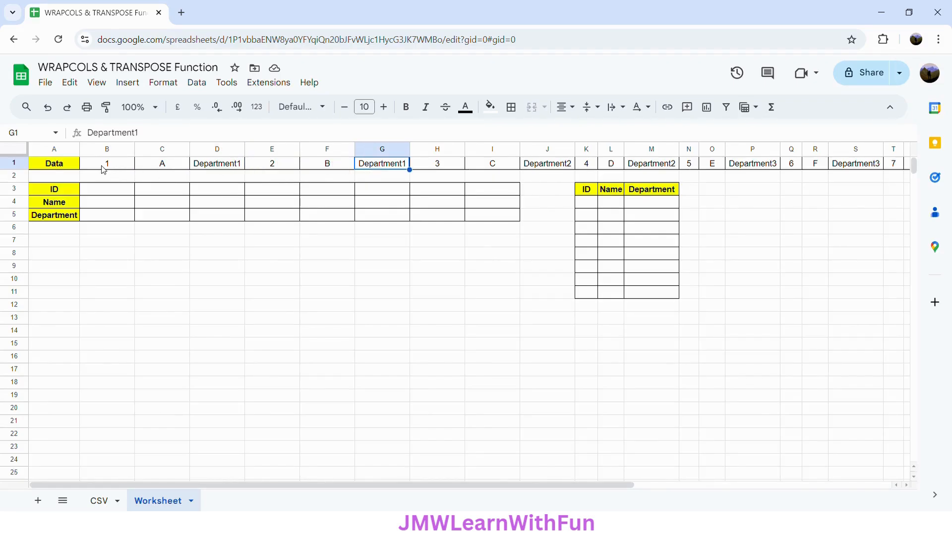
Examine which cells of the data row belong to the ID field, from B1 through W1
{"action": "left_click", "coordinate": [55, 192]}
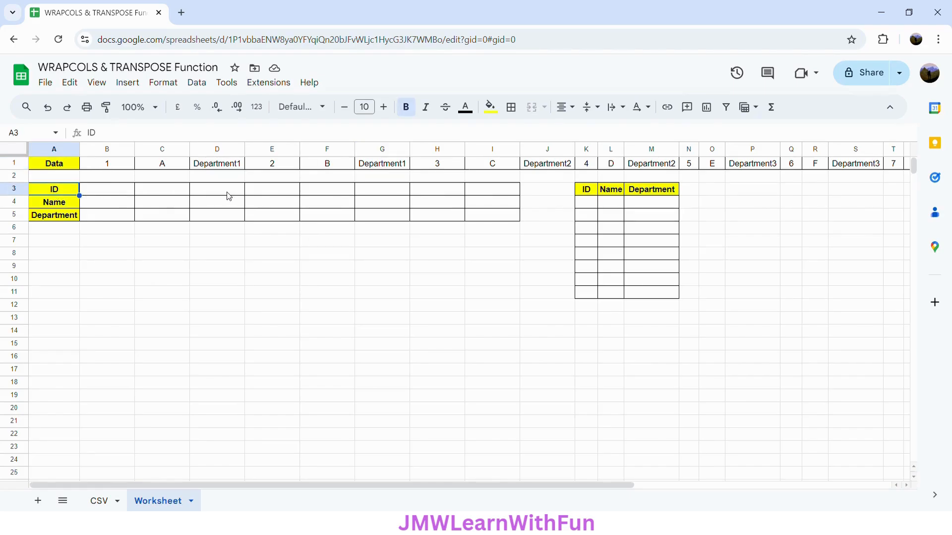
{"action": "left_click", "coordinate": [110, 168]}
{"action": "left_click", "coordinate": [268, 168]}
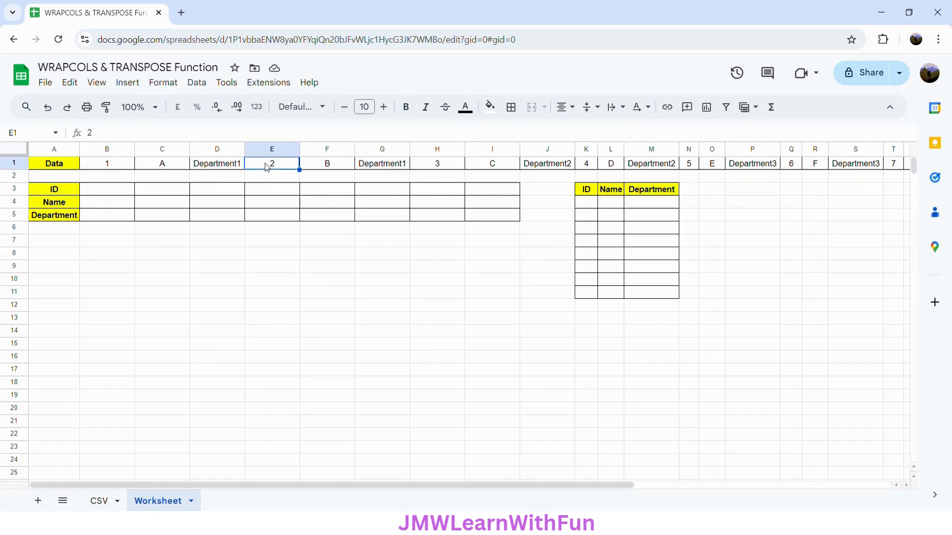
{"action": "left_click", "coordinate": [445, 164]}
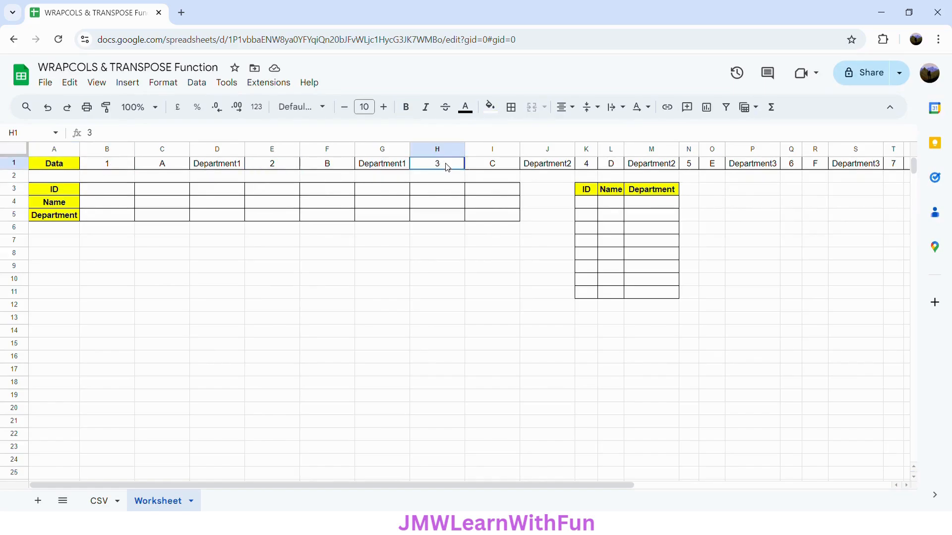
{"action": "left_click", "coordinate": [589, 166]}
{"action": "left_click", "coordinate": [693, 168]}
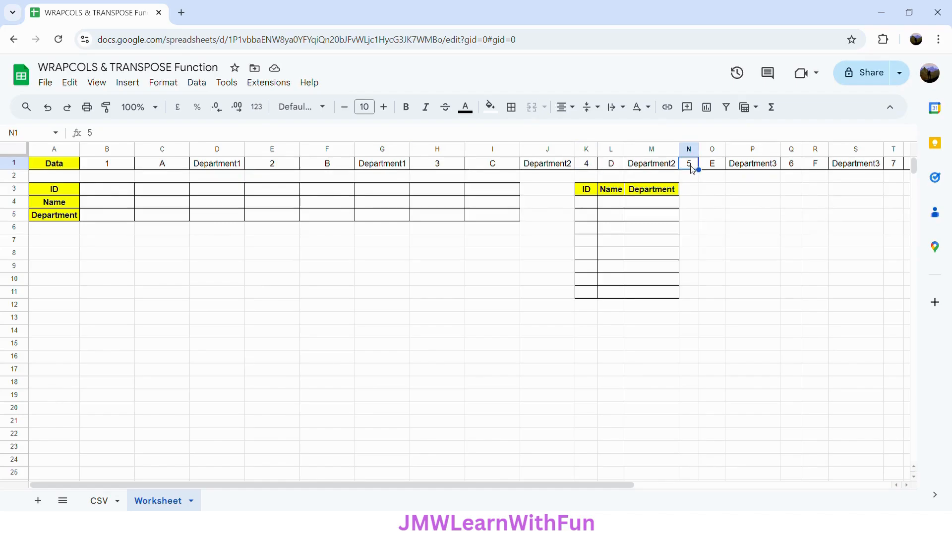
{"action": "left_click", "coordinate": [794, 167]}
{"action": "left_click", "coordinate": [895, 168]}
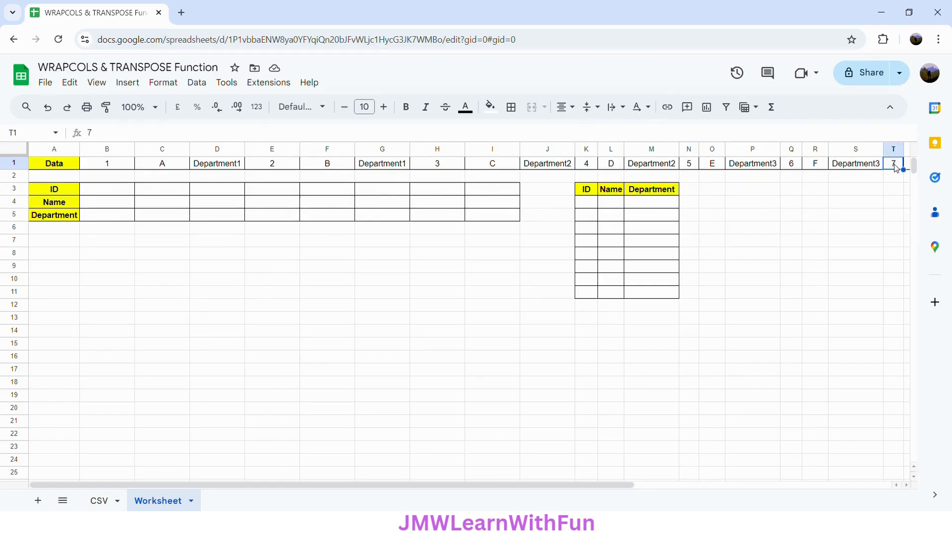
{"action": "left_click_drag", "start_coordinate": [624, 493], "coordinate": [756, 480]}
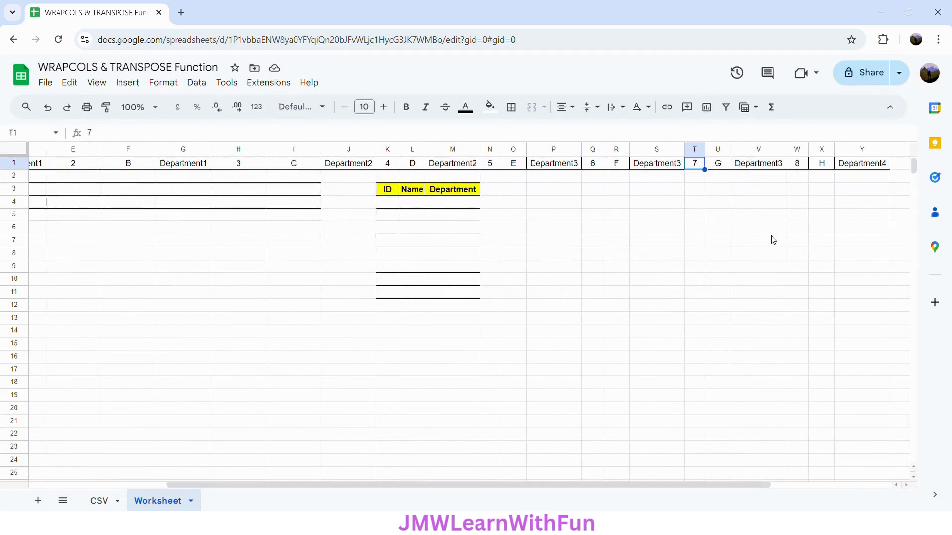
{"action": "left_click", "coordinate": [801, 172]}
{"action": "left_click_drag", "start_coordinate": [727, 483], "coordinate": [590, 484]}
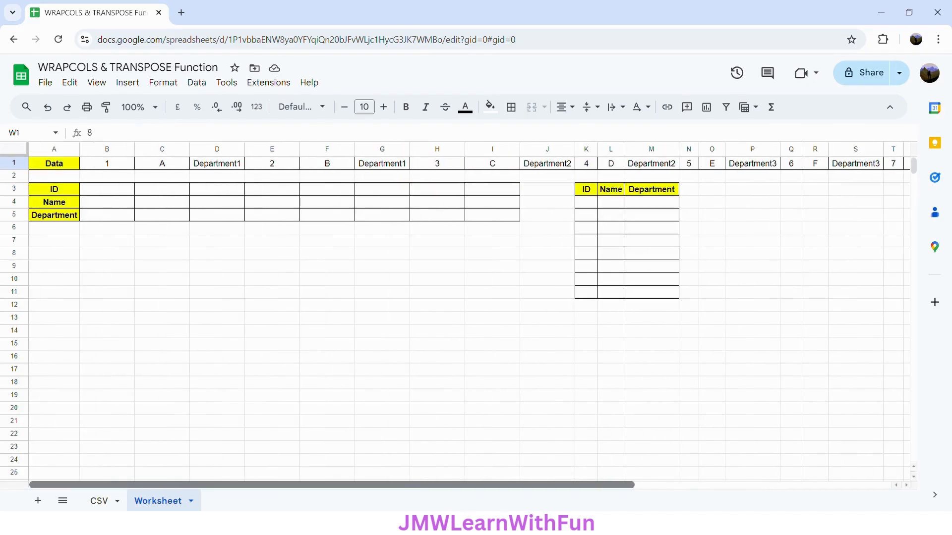
Examine which cells of the data row belong to the Name field, from C1 through X1
{"action": "left_click", "coordinate": [161, 169]}
{"action": "left_click", "coordinate": [323, 170]}
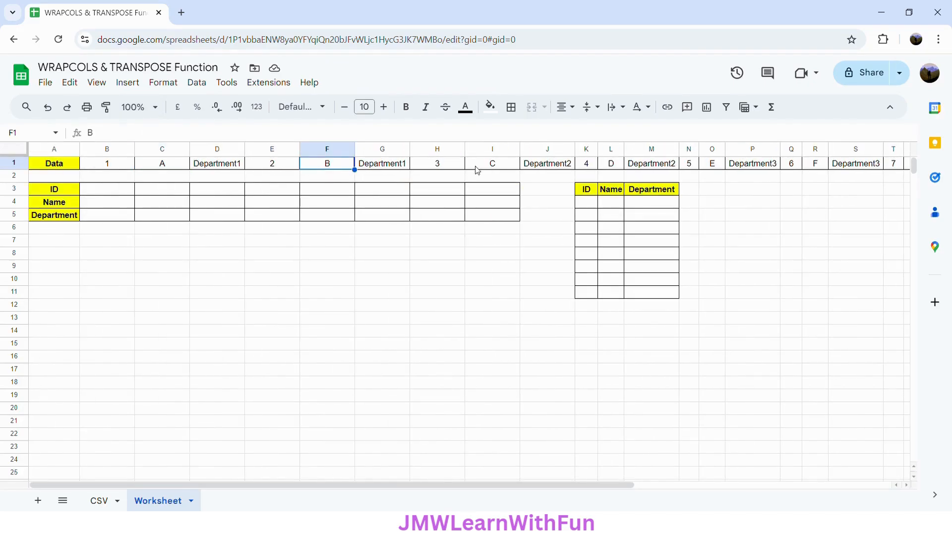
{"action": "left_click", "coordinate": [488, 169]}
{"action": "left_click", "coordinate": [617, 169]}
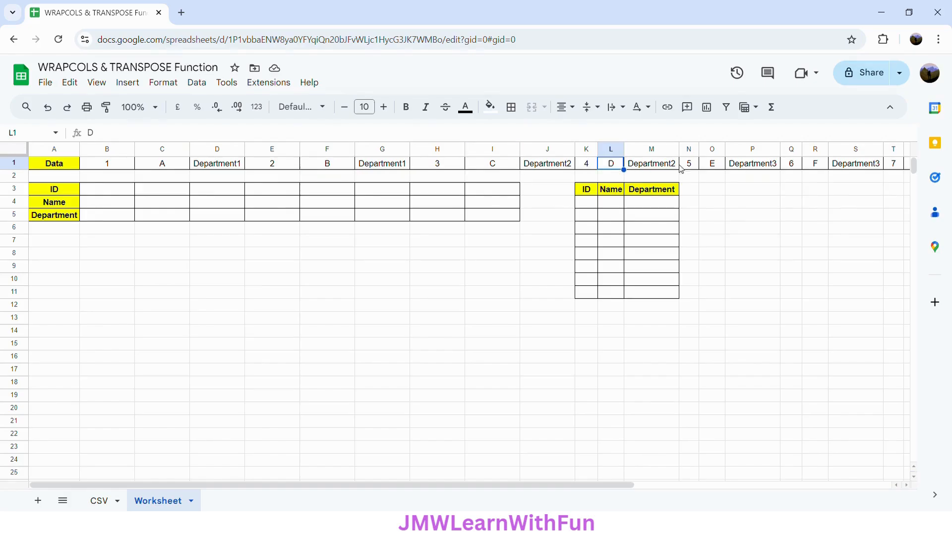
{"action": "left_click", "coordinate": [712, 169]}
{"action": "left_click", "coordinate": [814, 169]}
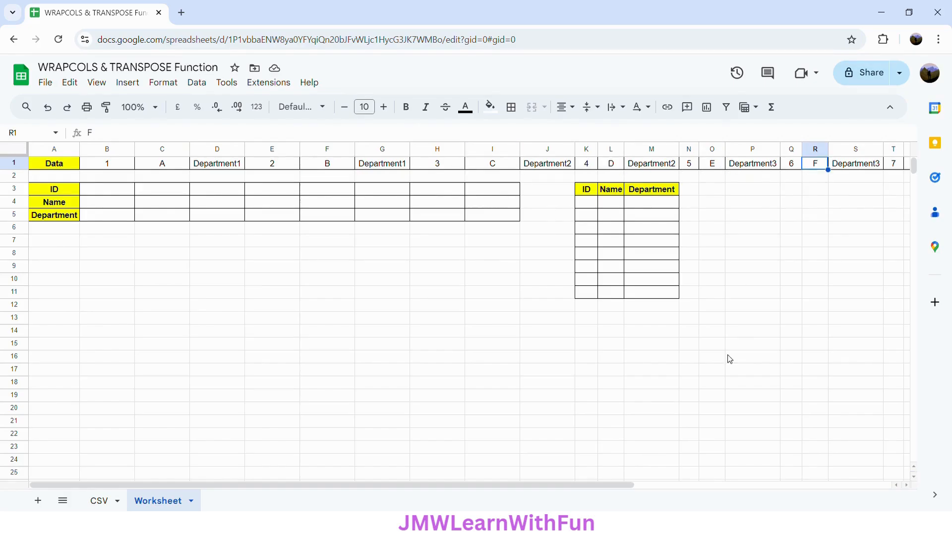
{"action": "left_click_drag", "start_coordinate": [605, 485], "coordinate": [816, 463]}
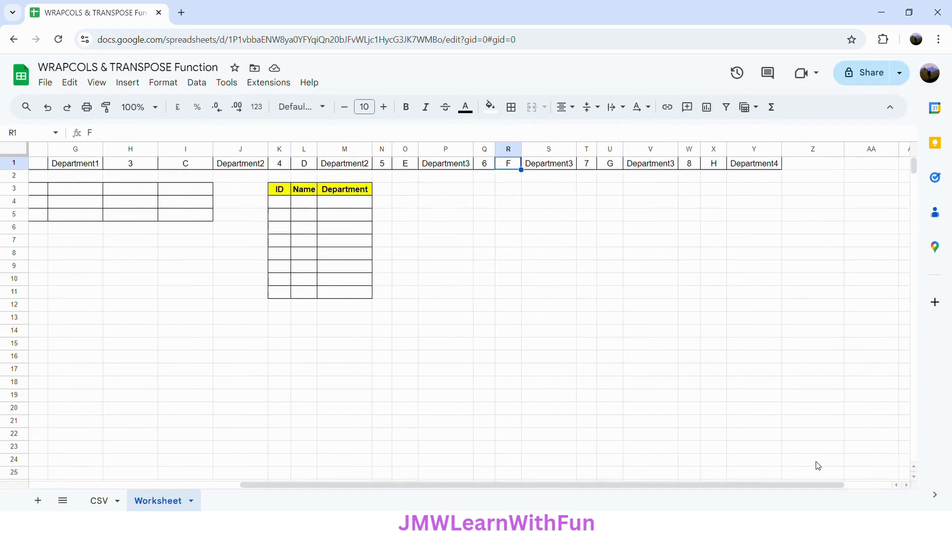
{"action": "left_click", "coordinate": [614, 168]}
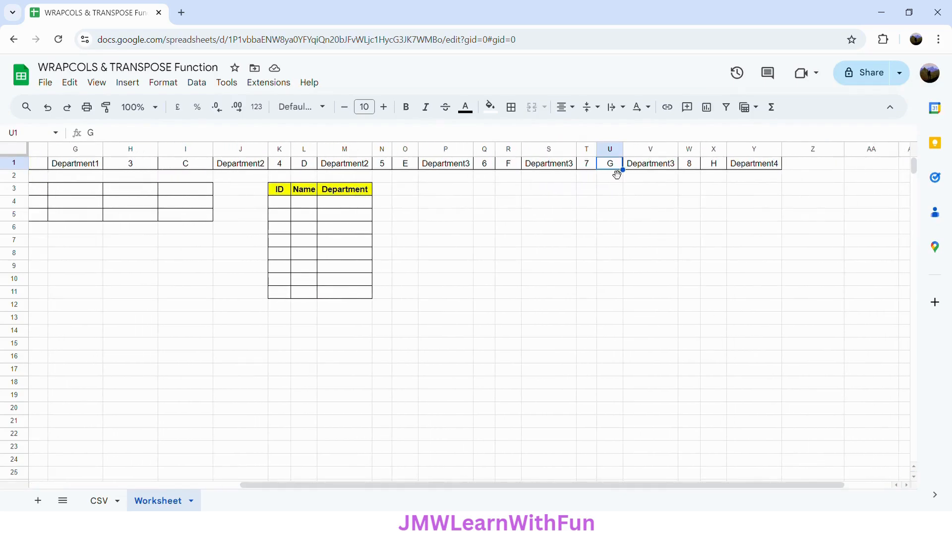
{"action": "left_click", "coordinate": [710, 167]}
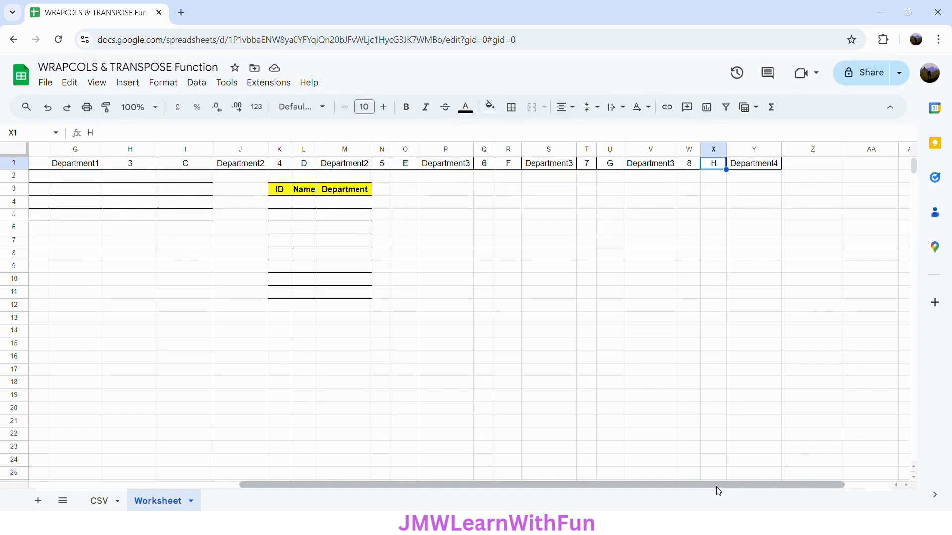
Examine which cells of the data row belong to the Department field, from D1 through Y1
{"action": "left_click_drag", "start_coordinate": [718, 487], "coordinate": [333, 498]}
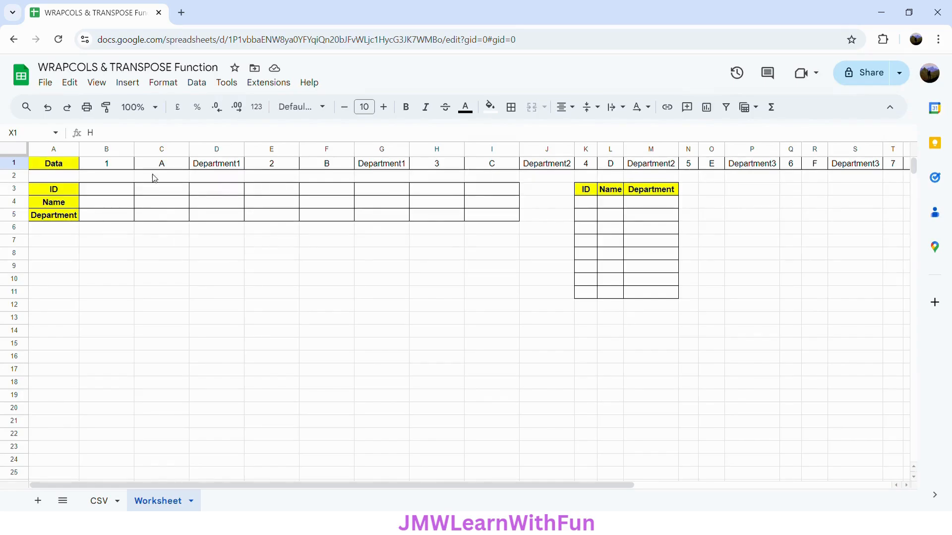
{"action": "left_click", "coordinate": [224, 167]}
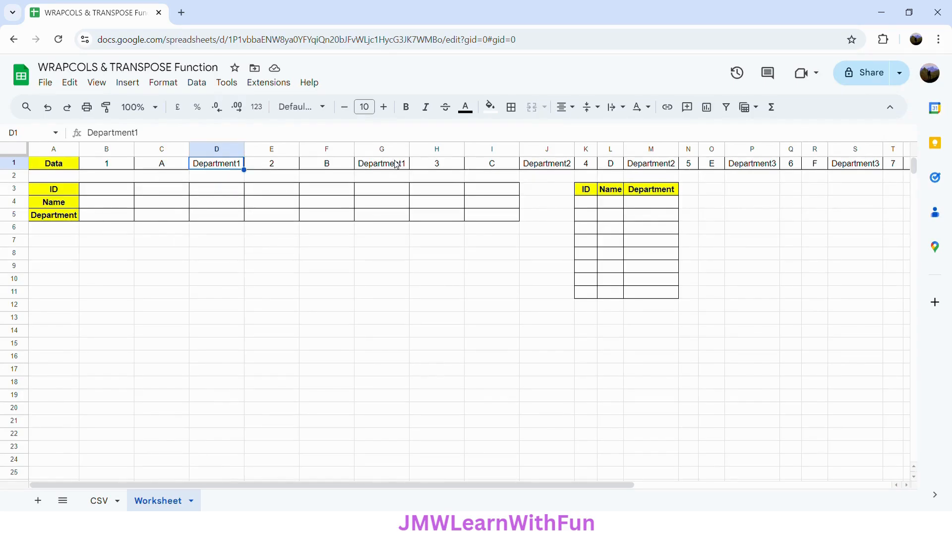
{"action": "left_click", "coordinate": [397, 165]}
{"action": "left_click", "coordinate": [549, 169]}
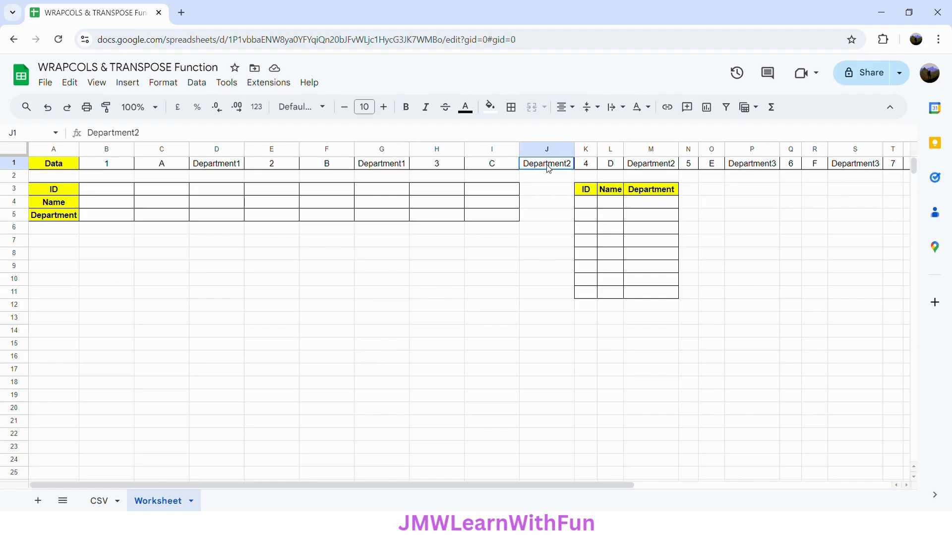
{"action": "left_click", "coordinate": [667, 167]}
{"action": "left_click_drag", "start_coordinate": [604, 491], "coordinate": [718, 483]}
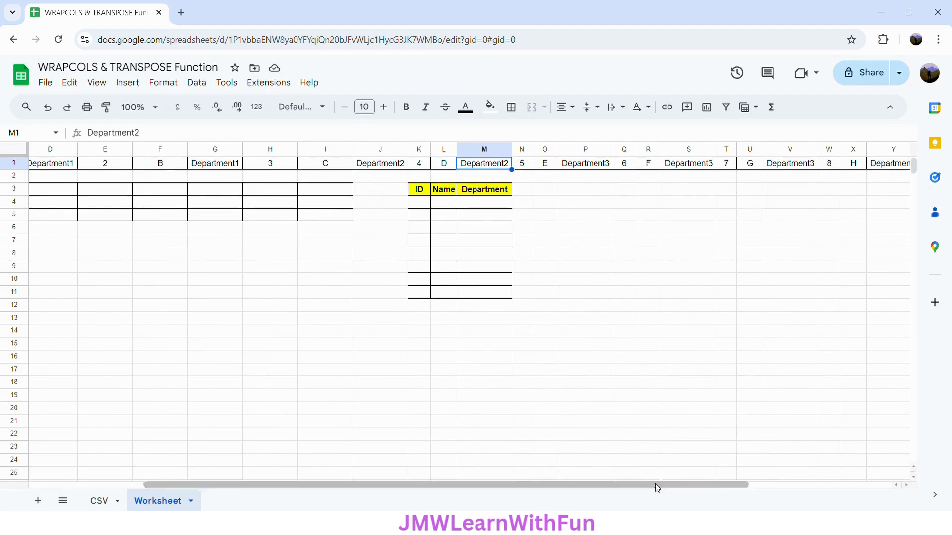
{"action": "left_click_drag", "start_coordinate": [739, 487], "coordinate": [843, 485]}
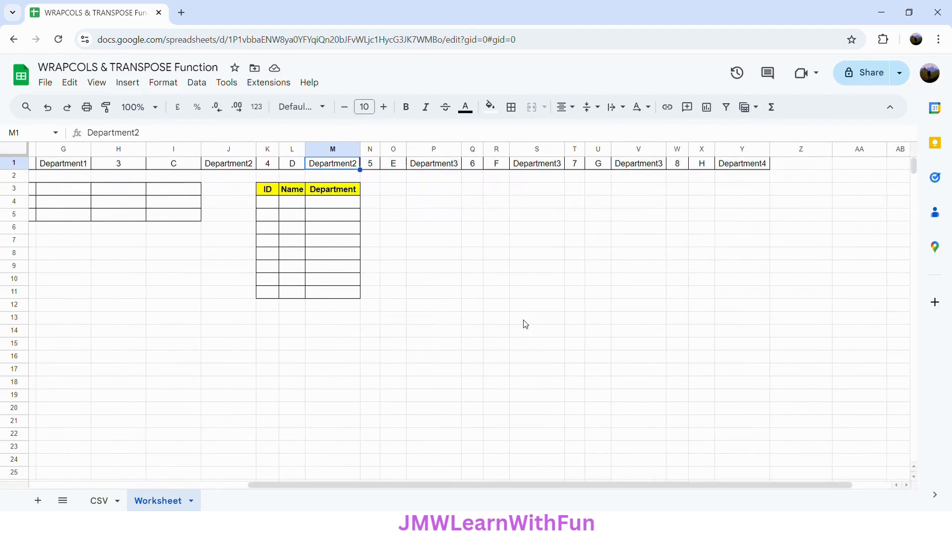
{"action": "left_click", "coordinate": [432, 168]}
{"action": "left_click", "coordinate": [539, 169]}
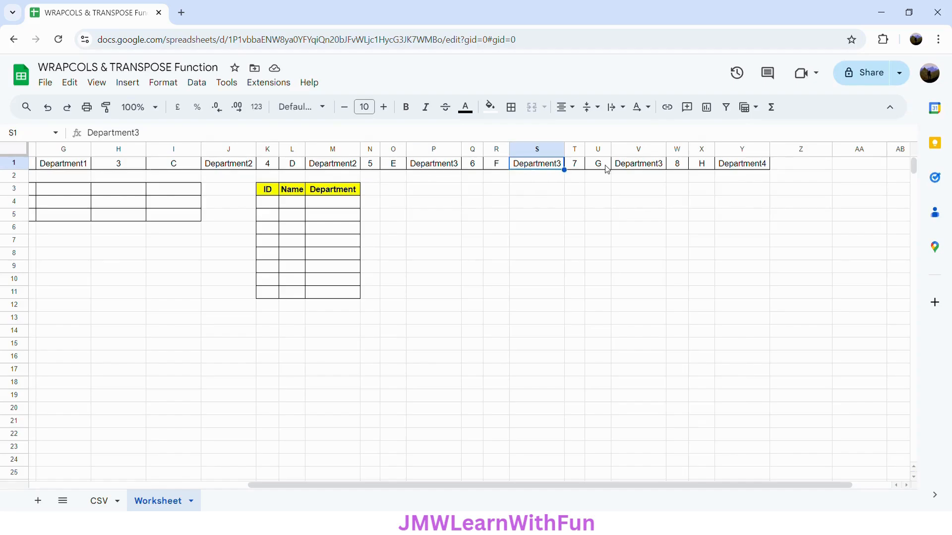
{"action": "left_click", "coordinate": [644, 169]}
{"action": "left_click", "coordinate": [748, 168]}
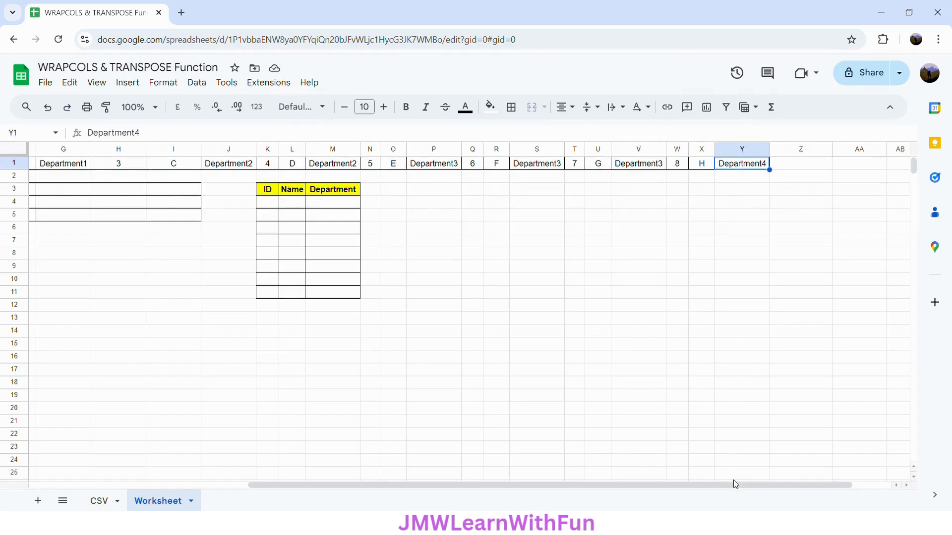
Start a WRAPCOLS formula in B3, expand the function's help, and set B1:Y1 as its range
{"action": "left_click_drag", "start_coordinate": [748, 484], "coordinate": [366, 490]}
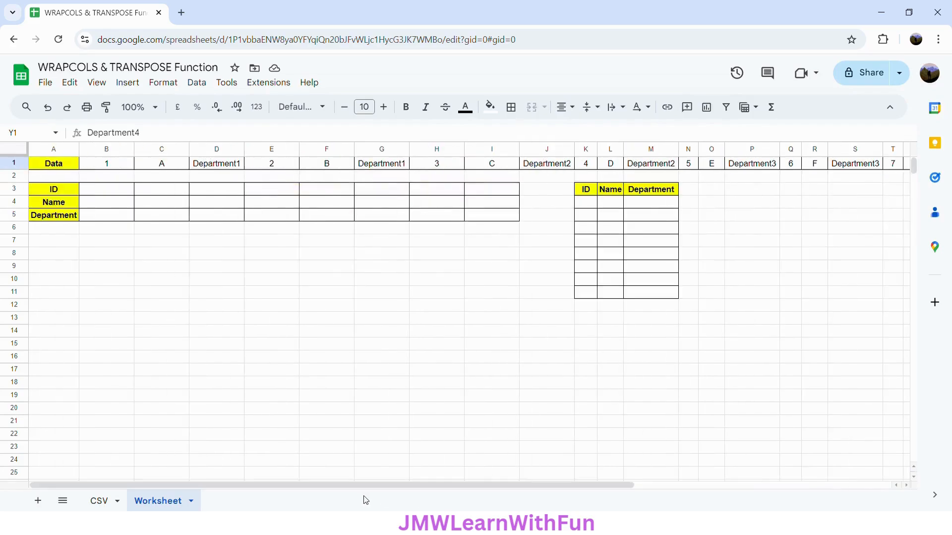
{"action": "left_click", "coordinate": [102, 194]}
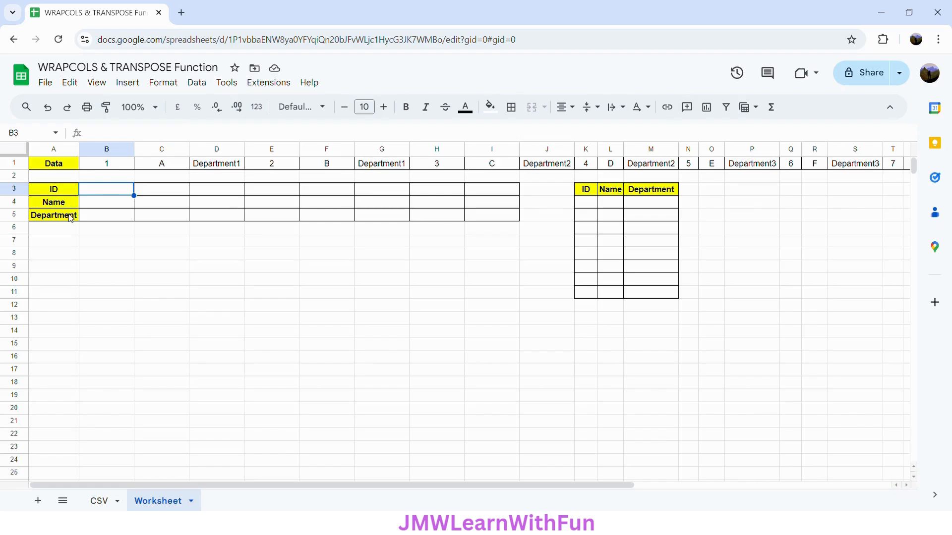
{"action": "type", "text": "="}
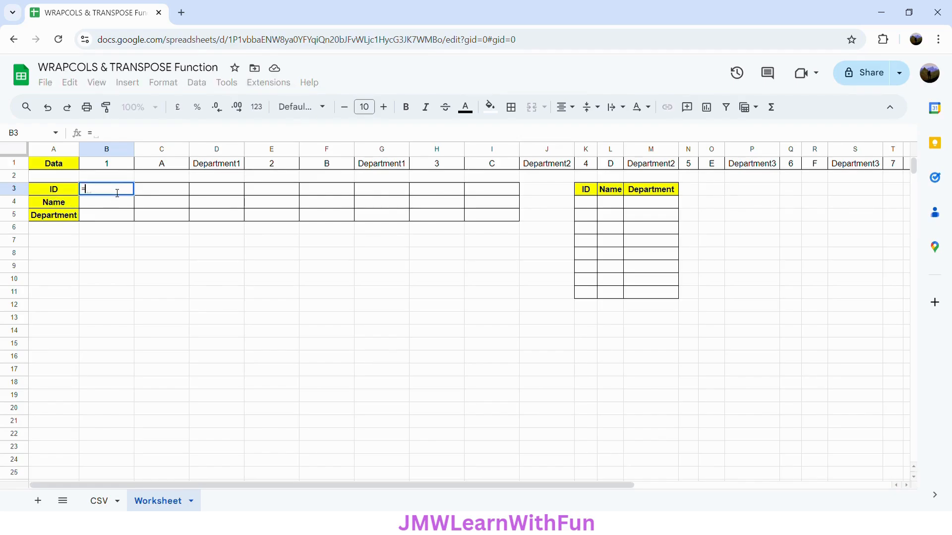
{"action": "type", "text": "WRA"}
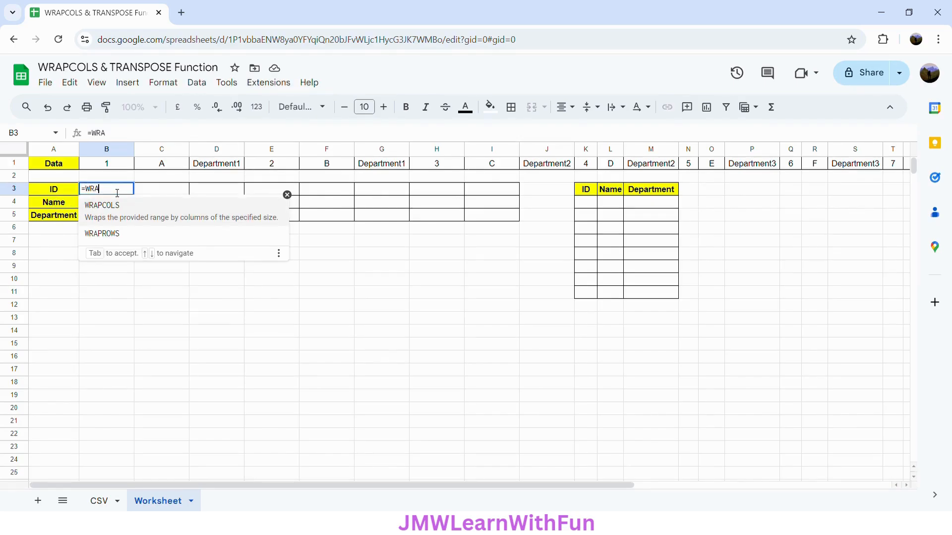
{"action": "type", "text": "PCOLS"}
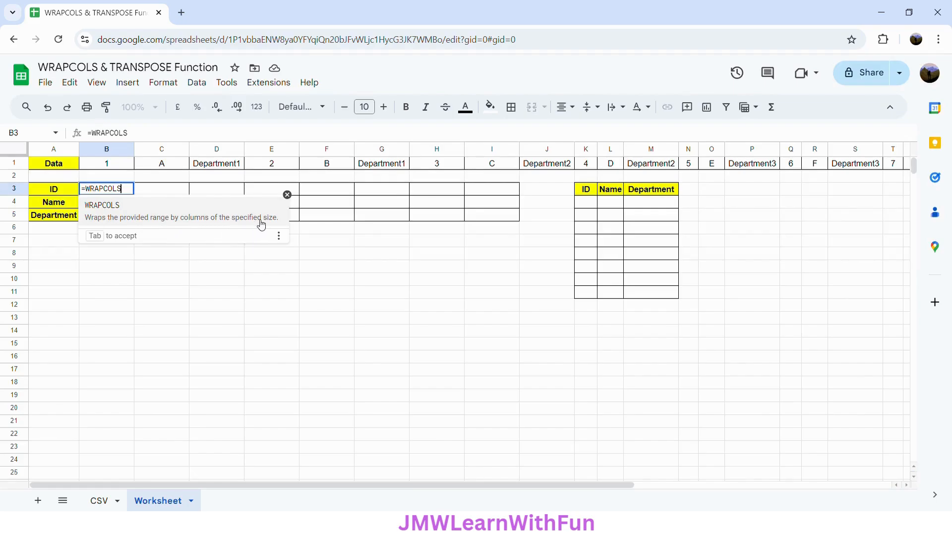
{"action": "type", "text": "("}
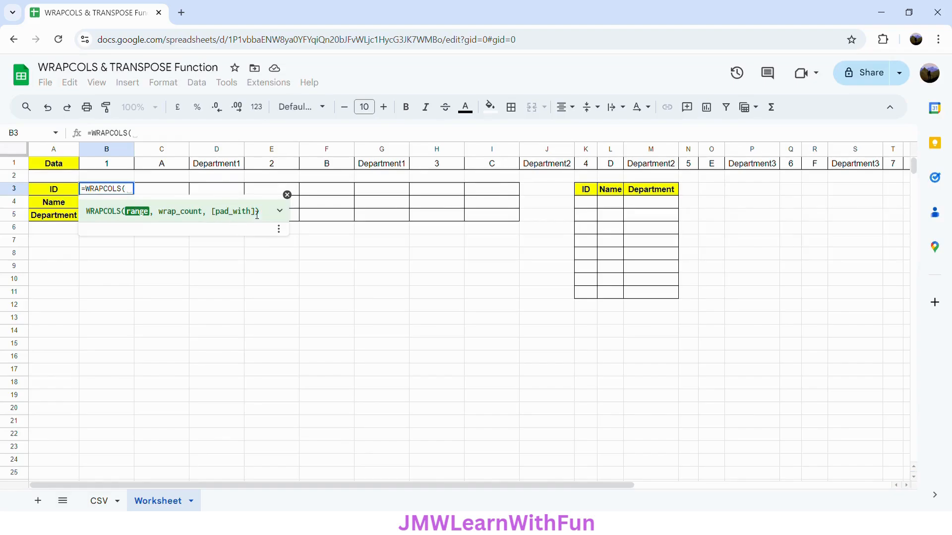
{"action": "left_click", "coordinate": [282, 213]}
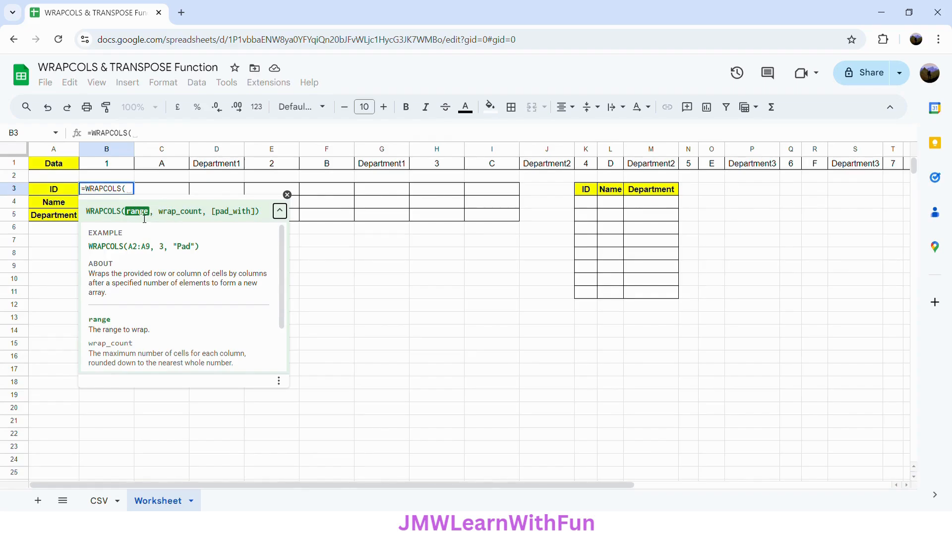
{"action": "left_click", "coordinate": [108, 165]}
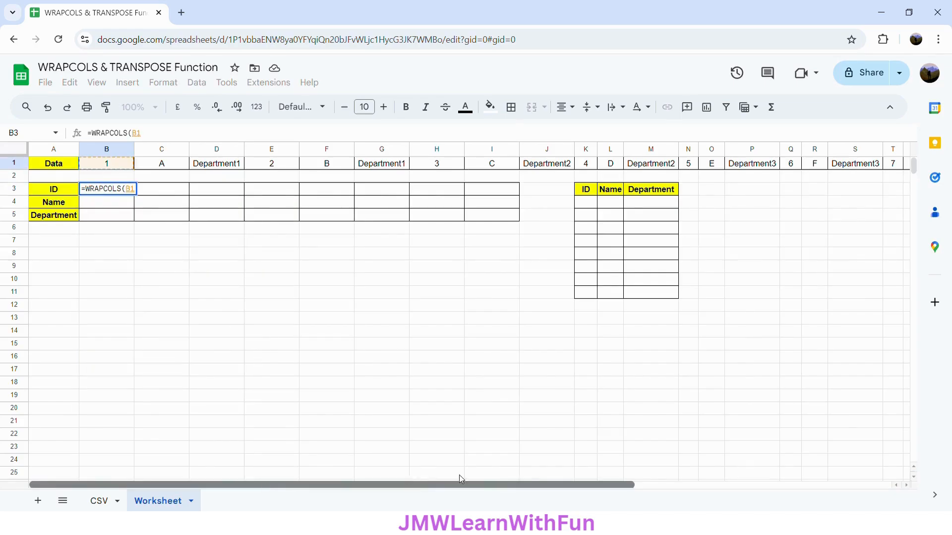
{"action": "left_click_drag", "start_coordinate": [267, 485], "coordinate": [508, 486]}
{"action": "left_click", "coordinate": [699, 168], "text": "shift"}
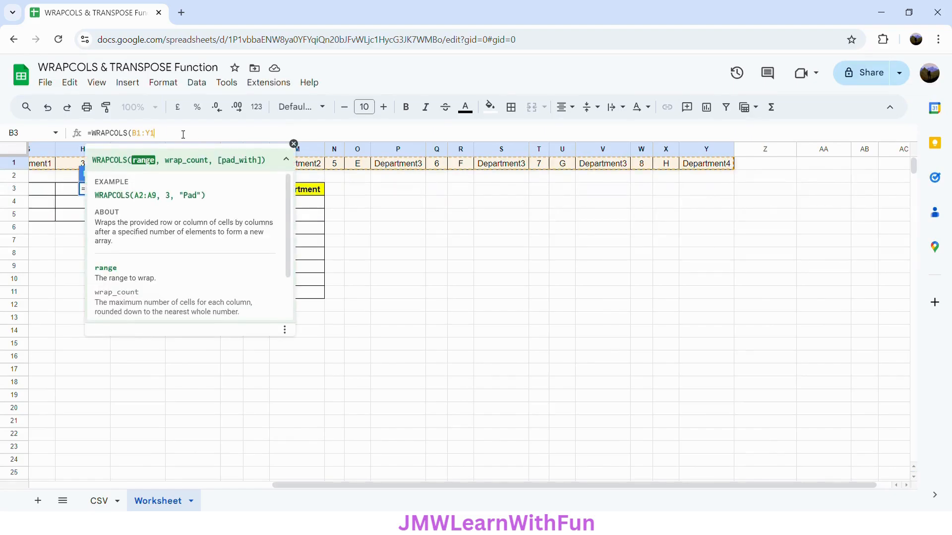
Complete the formula as =WRAPCOLS(B1:Y1,3) and check the filled horizontal table from B3 to I5
{"action": "type", "text": ","}
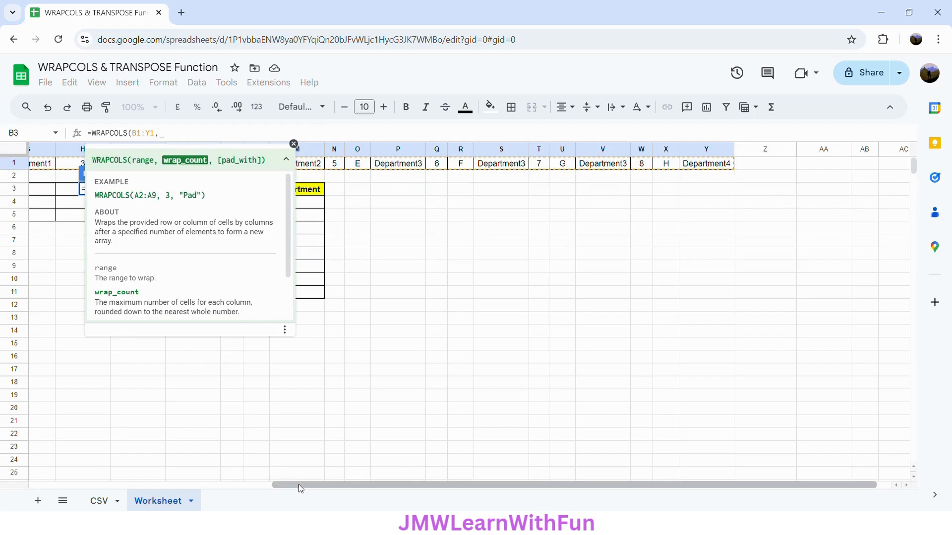
{"action": "left_click_drag", "start_coordinate": [300, 485], "coordinate": [56, 490]}
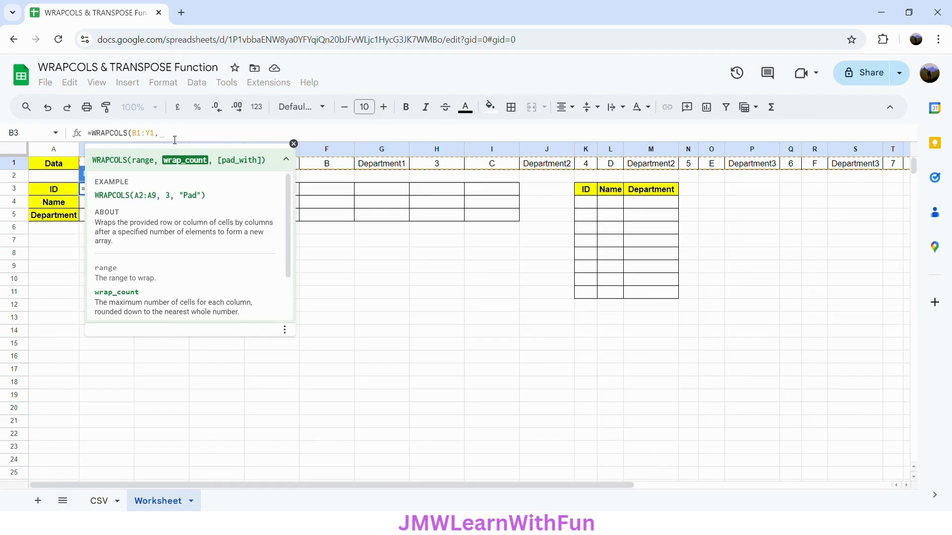
{"action": "type", "text": "3"}
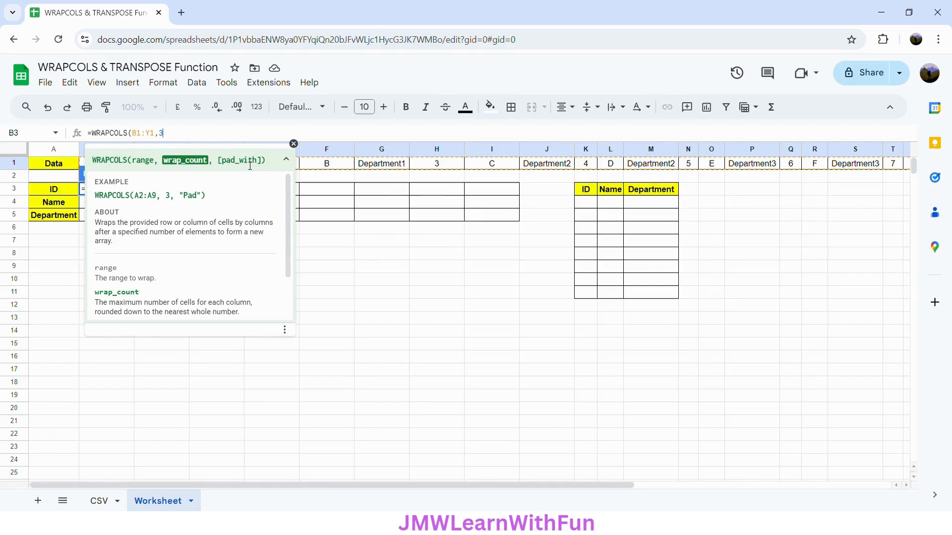
{"action": "type", "text": ")"}
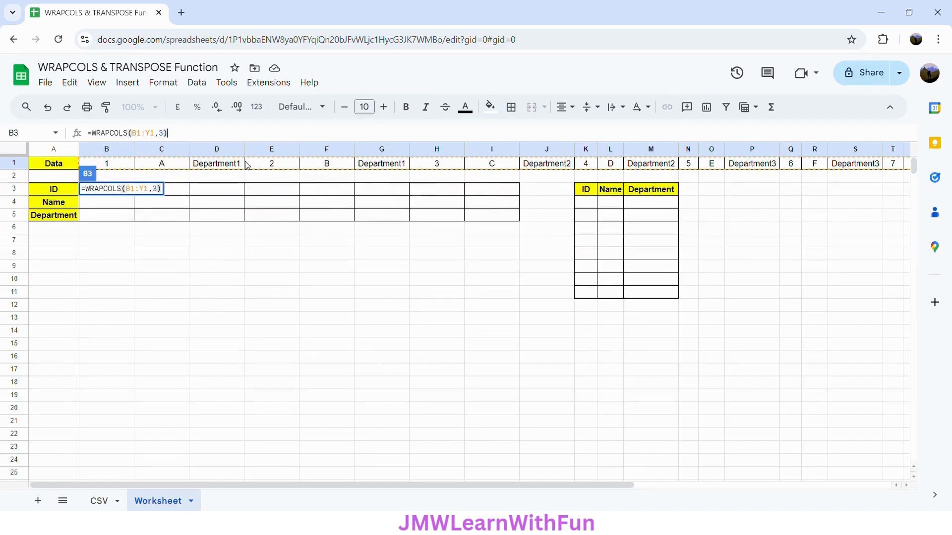
{"action": "key", "text": "Return"}
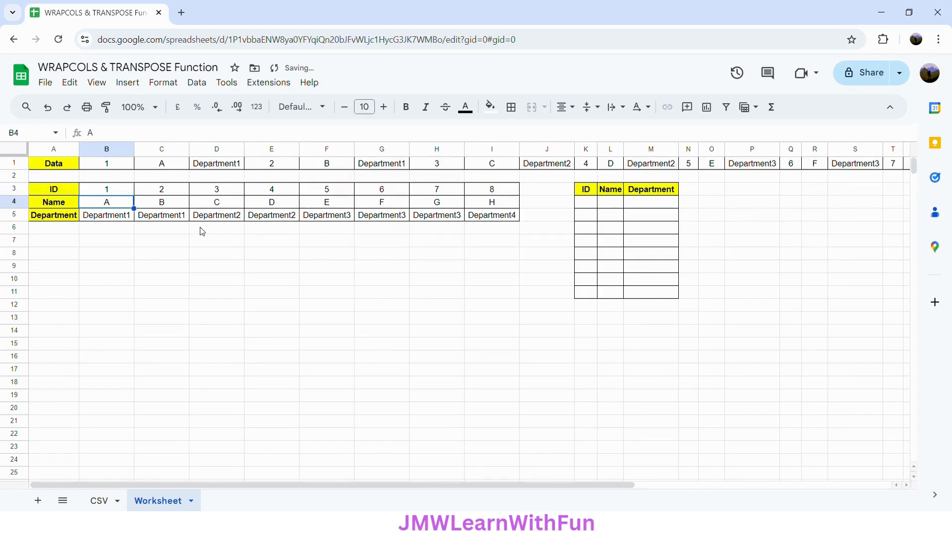
{"action": "left_click", "coordinate": [121, 195]}
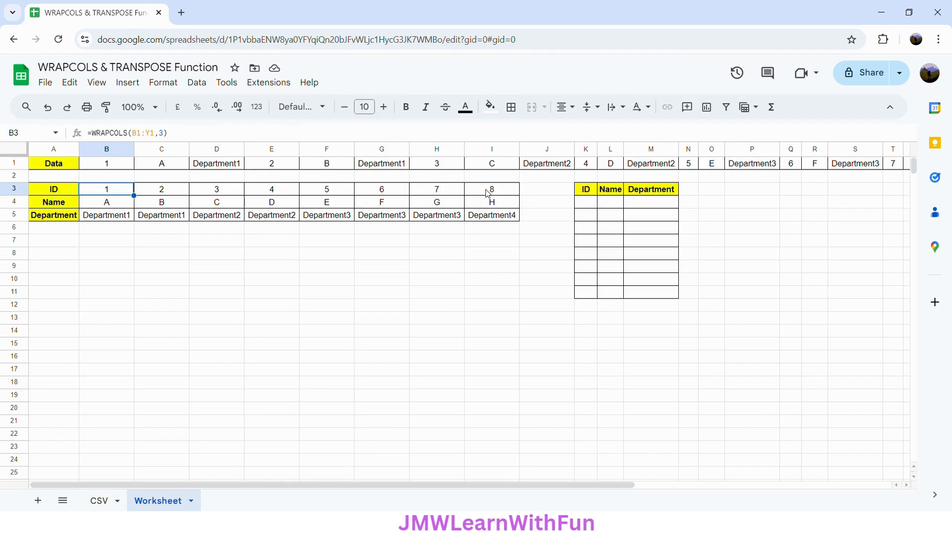
{"action": "left_click", "coordinate": [470, 192]}
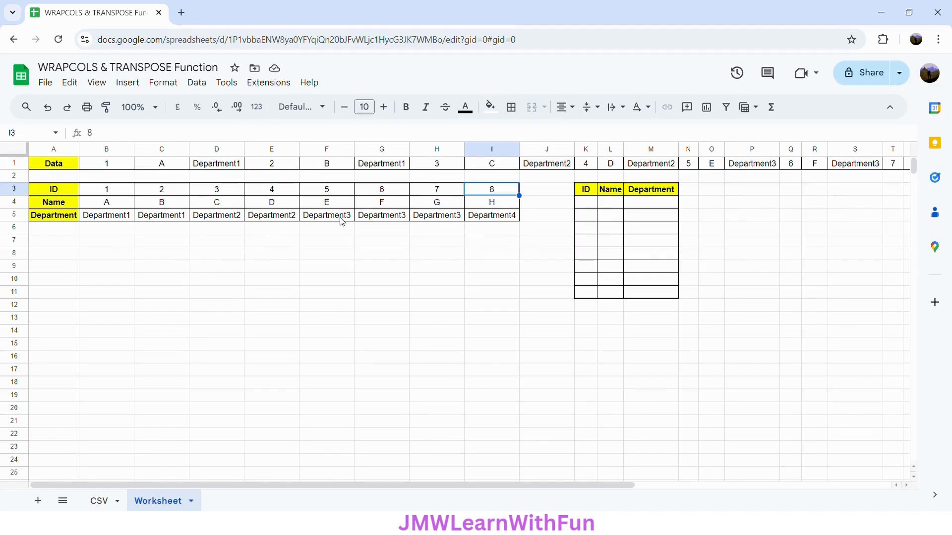
{"action": "left_click", "coordinate": [513, 224]}
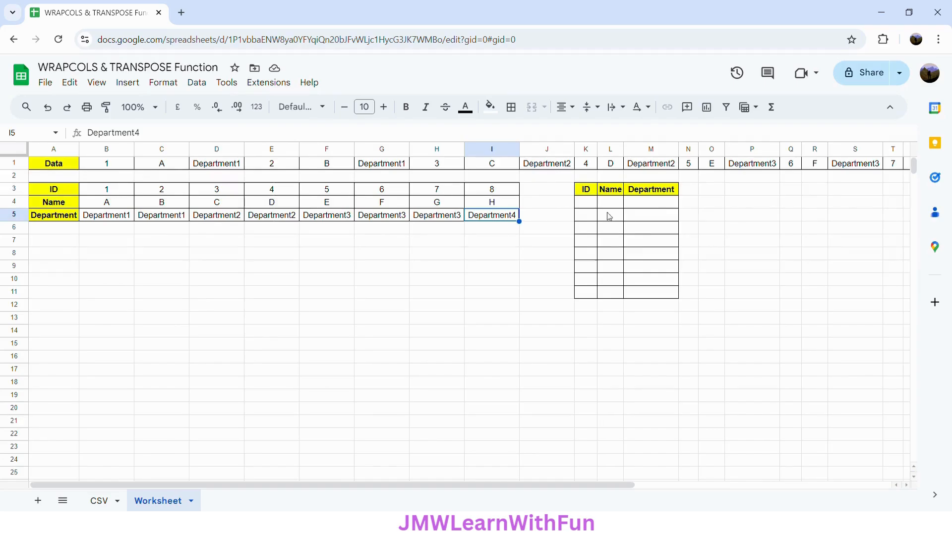
Enter =TRANSPOSE(B3:I5) in K4 to fill the vertical ID, Name and Department table
{"action": "left_click", "coordinate": [590, 203]}
{"action": "type", "text": "=TRANSPOSE"}
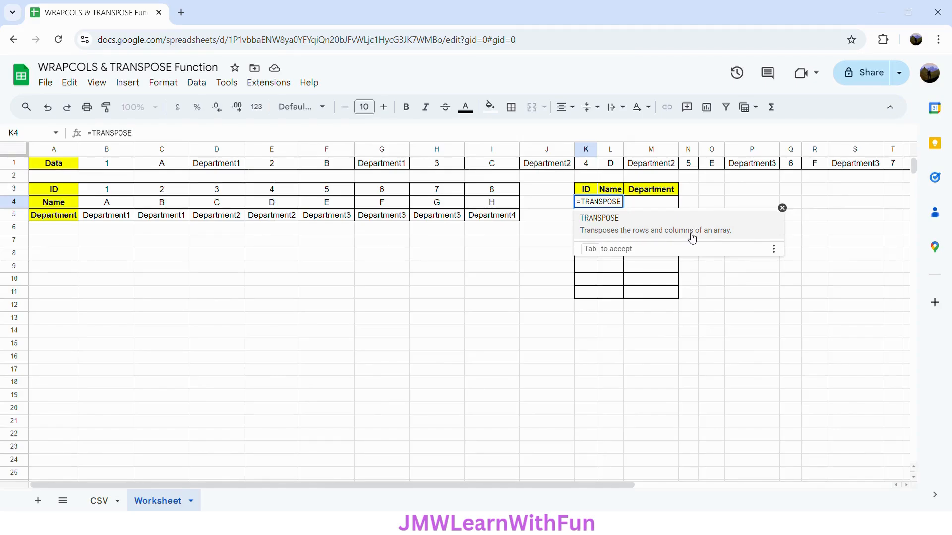
{"action": "type", "text": "("}
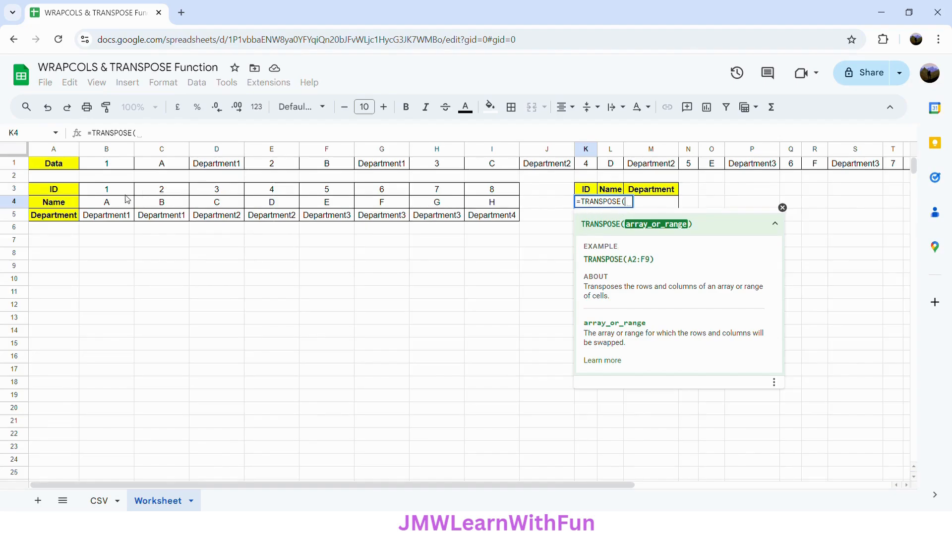
{"action": "left_click_drag", "start_coordinate": [106, 192], "coordinate": [509, 220]}
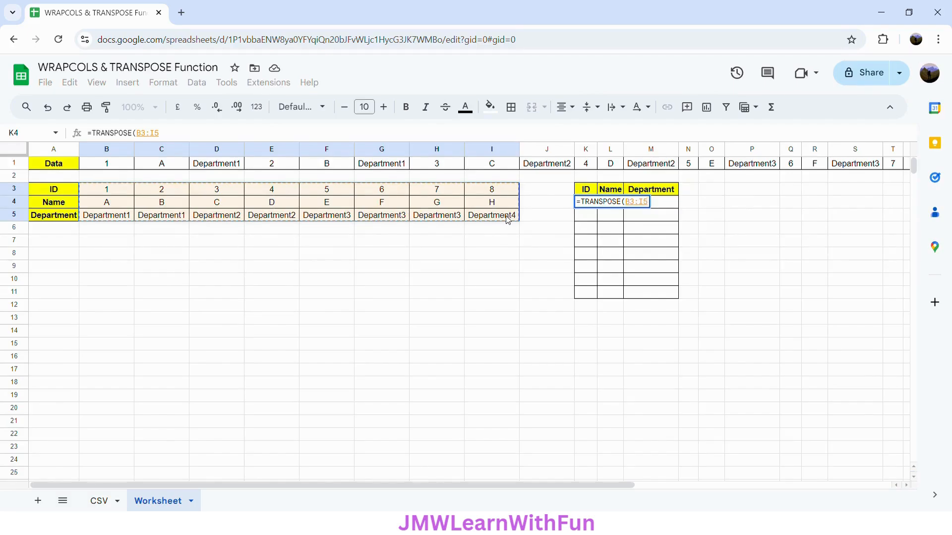
{"action": "type", "text": ")"}
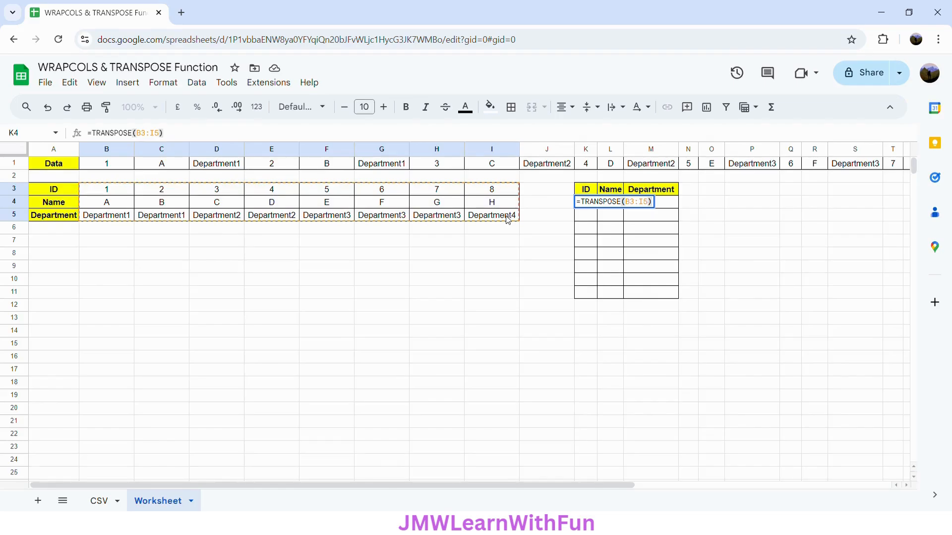
{"action": "key", "text": "Return"}
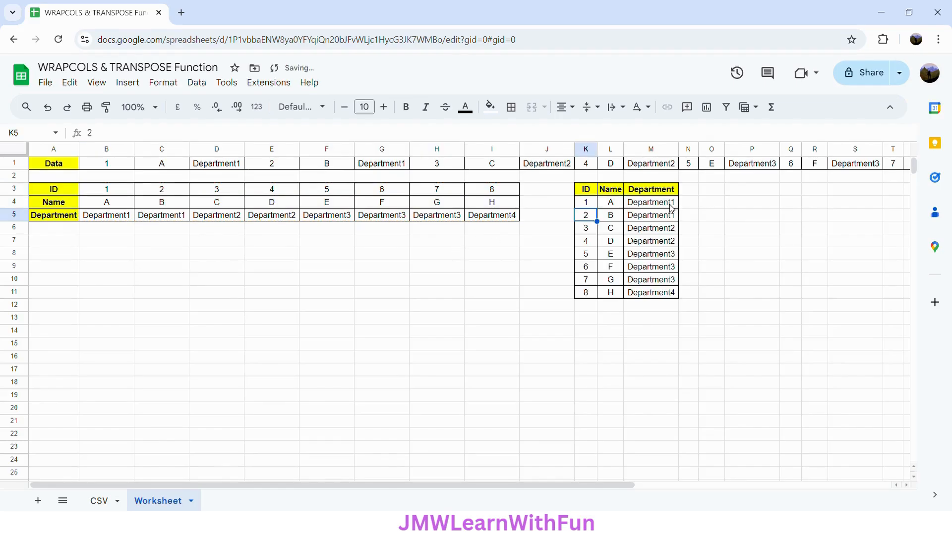
Shorten the WRAPCOLS range in B3 to B1:X1 and read the error note on cell I5
{"action": "left_click", "coordinate": [588, 204]}
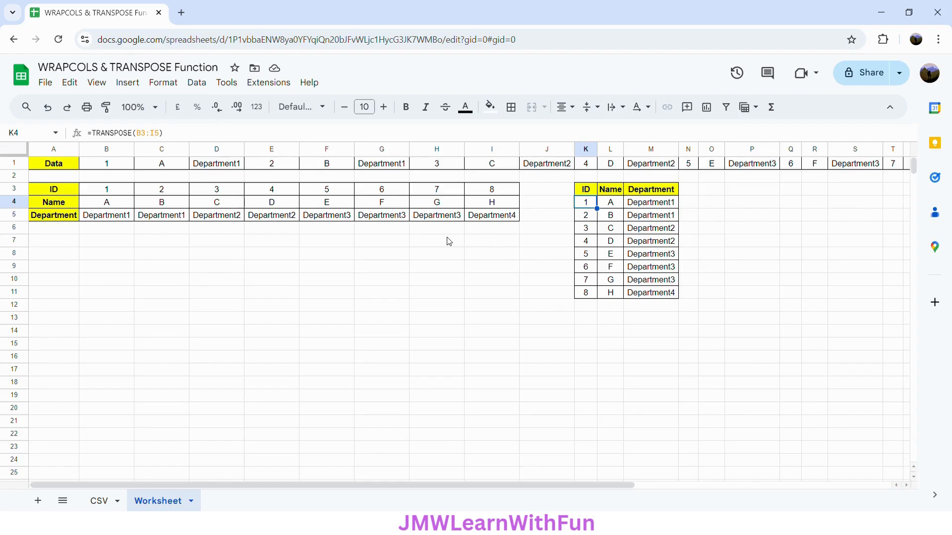
{"action": "left_click", "coordinate": [109, 193]}
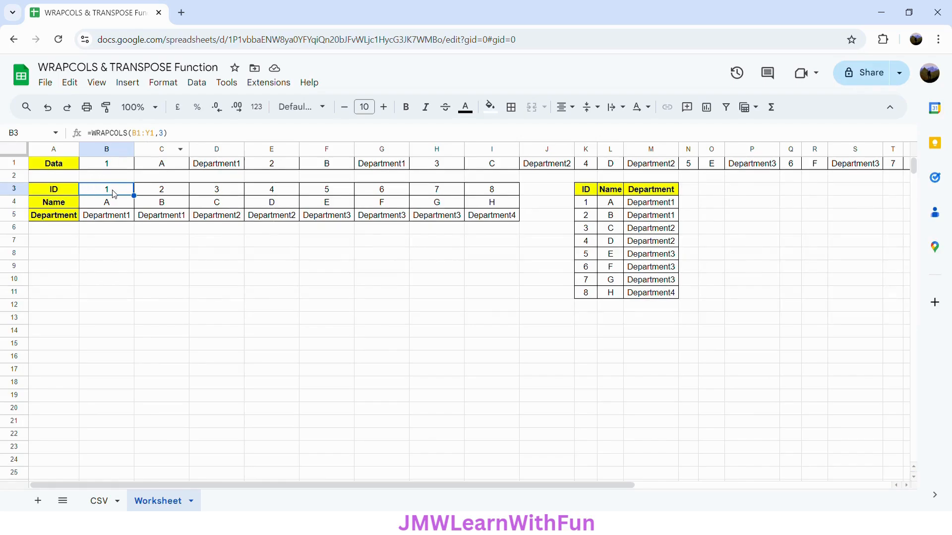
{"action": "left_click", "coordinate": [168, 137]}
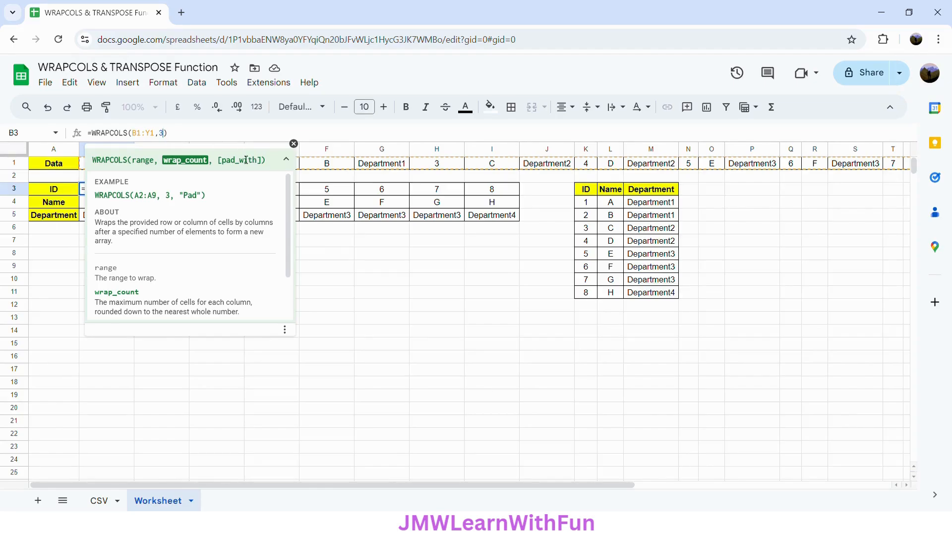
{"action": "left_click", "coordinate": [156, 134]}
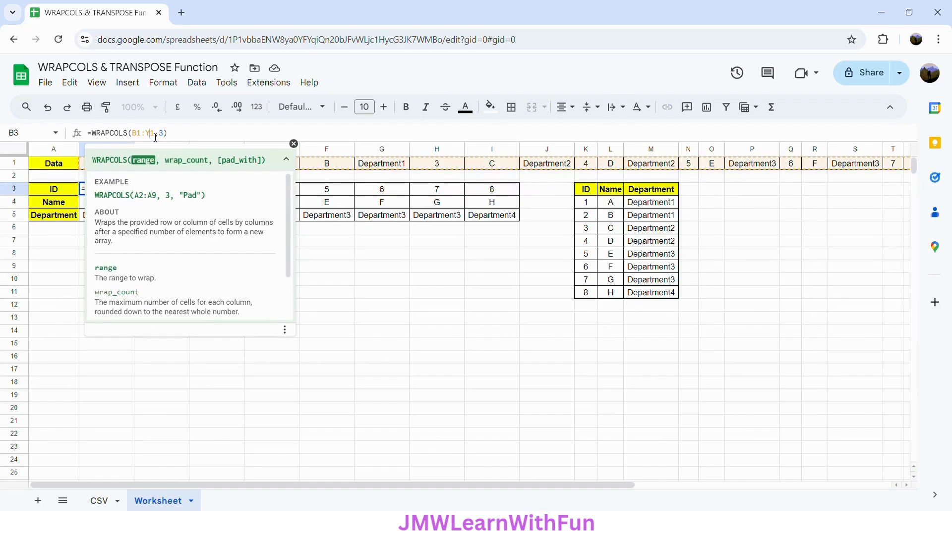
{"action": "key", "text": "BackSpace"}
{"action": "type", "text": "X"}
{"action": "key", "text": "Return"}
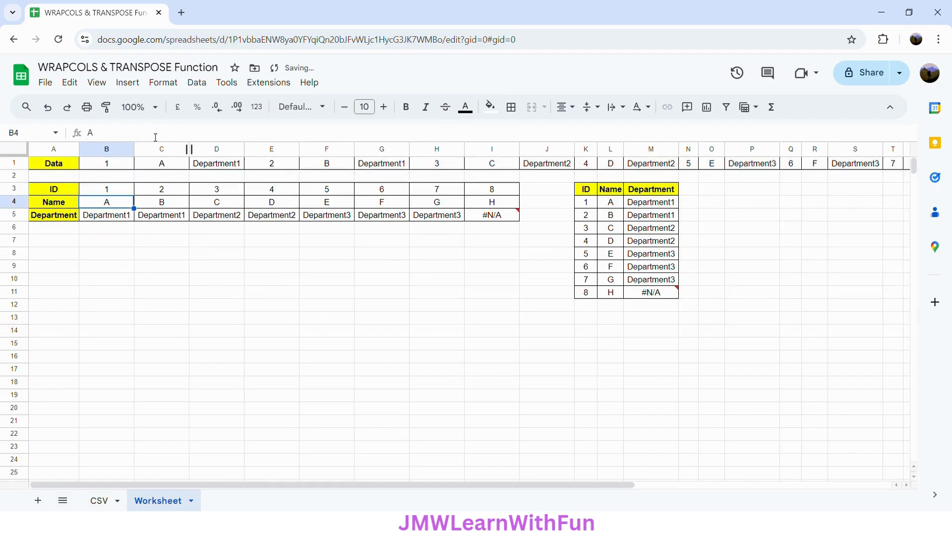
{"action": "mouse_move", "coordinate": [490, 219]}
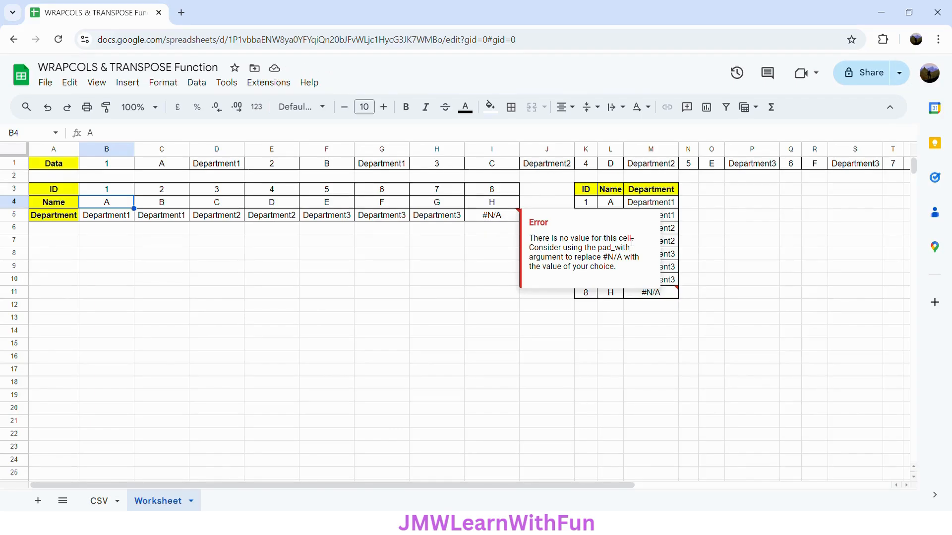
Add "No Value" as the pad_with argument of the WRAPCOLS formula in B3 and check cell I5
{"action": "left_click", "coordinate": [124, 193]}
{"action": "left_click", "coordinate": [164, 133]}
{"action": "type", "text": ",\"No"}
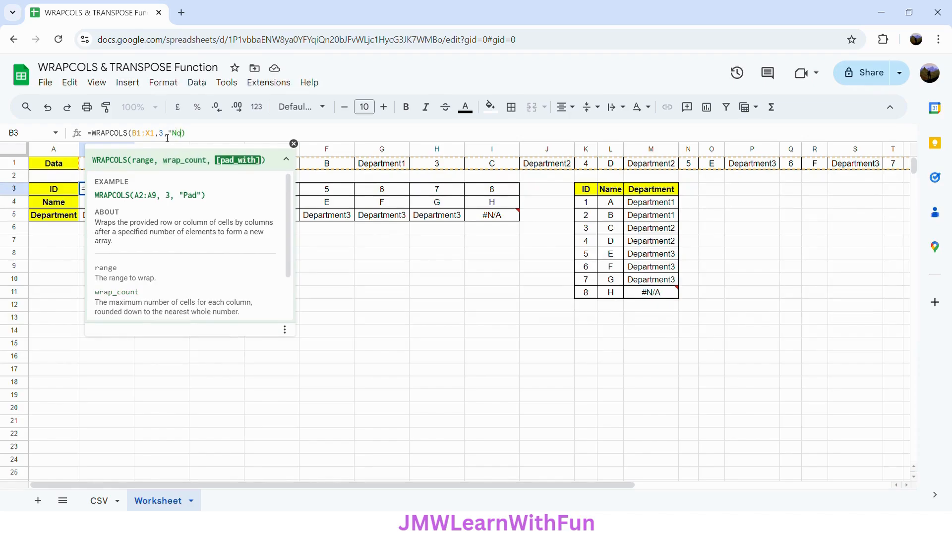
{"action": "type", "text": "lue\""}
{"action": "key", "text": "Return"}
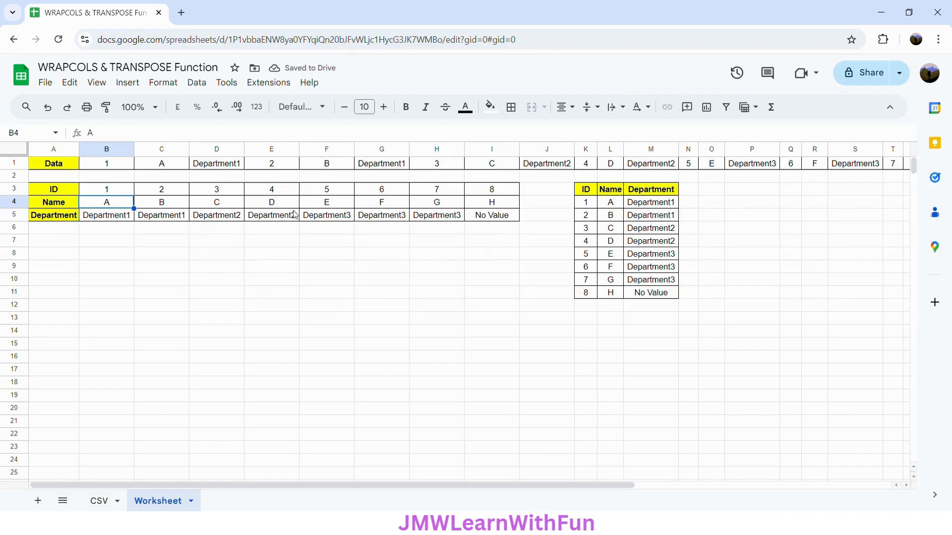
{"action": "left_click", "coordinate": [511, 218]}
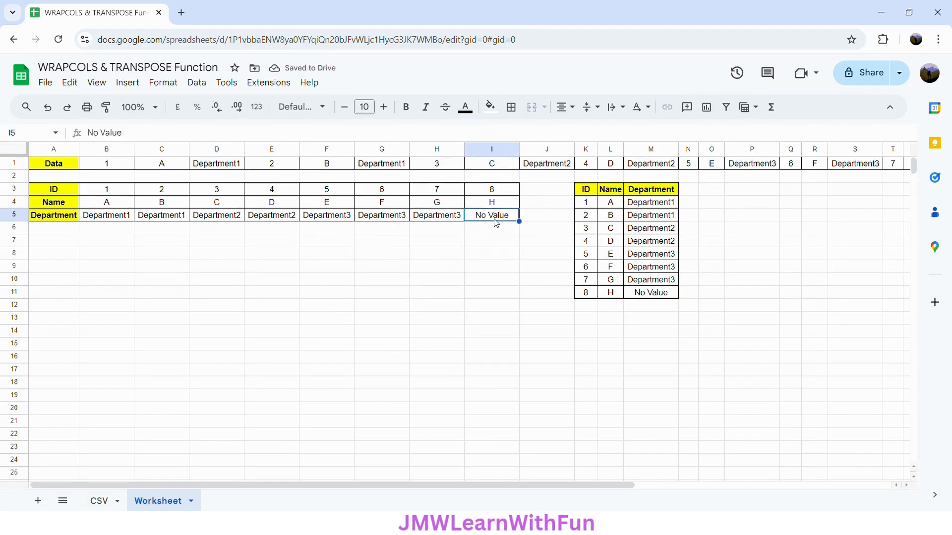
Set the WRAPCOLS range in B3 back to B1:Y1 and remove the "No Value" padding argument
{"action": "left_click", "coordinate": [105, 193]}
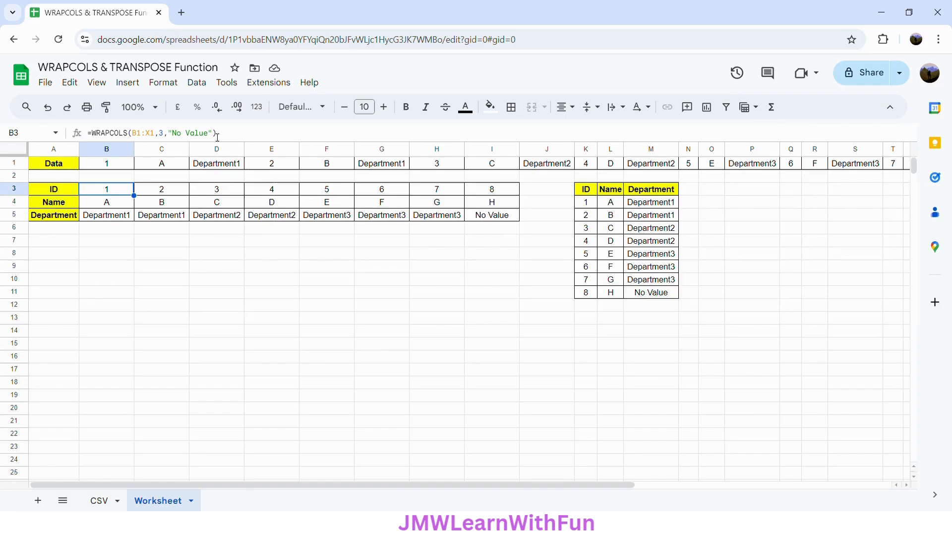
{"action": "left_click", "coordinate": [154, 138]}
{"action": "key", "text": "BackSpace"}
{"action": "type", "text": "Y"}
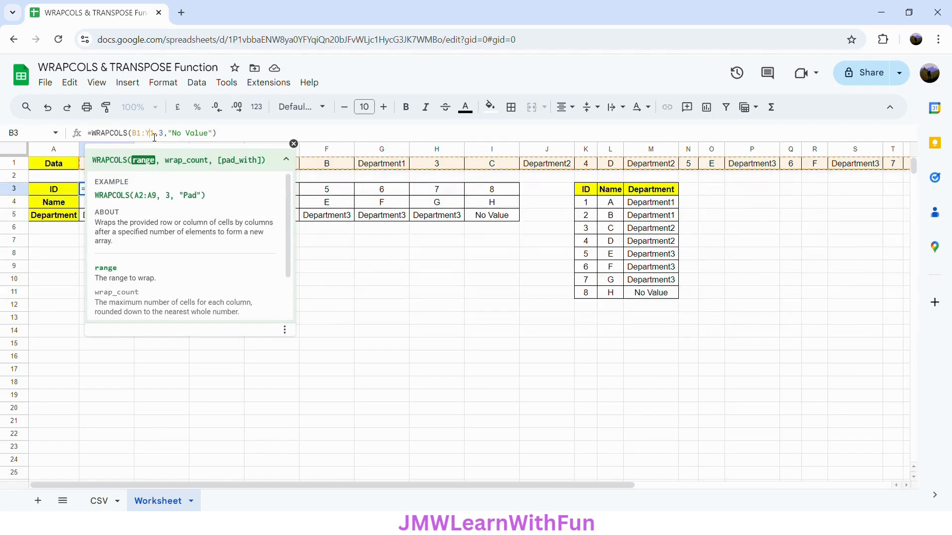
{"action": "left_click_drag", "start_coordinate": [212, 139], "coordinate": [169, 139]}
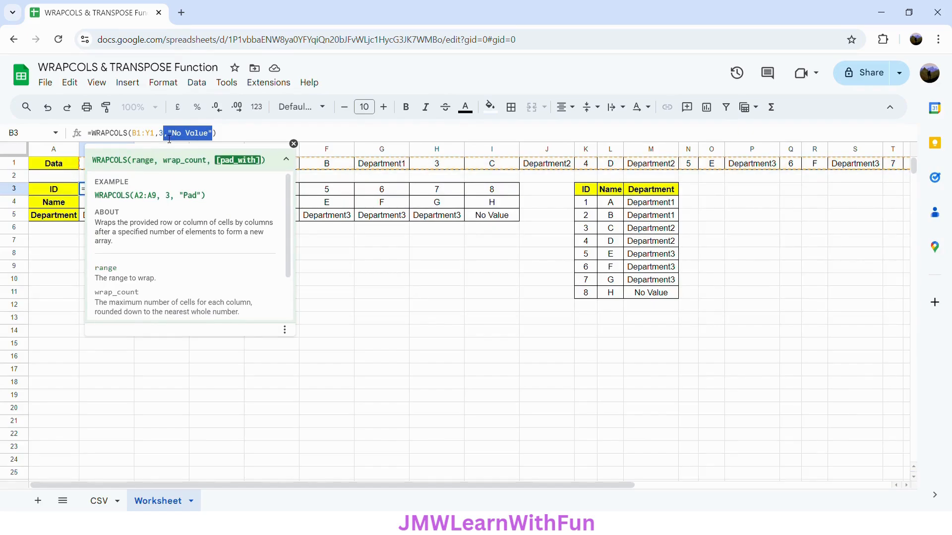
{"action": "key", "text": "BackSpace"}
{"action": "key", "text": "Return"}
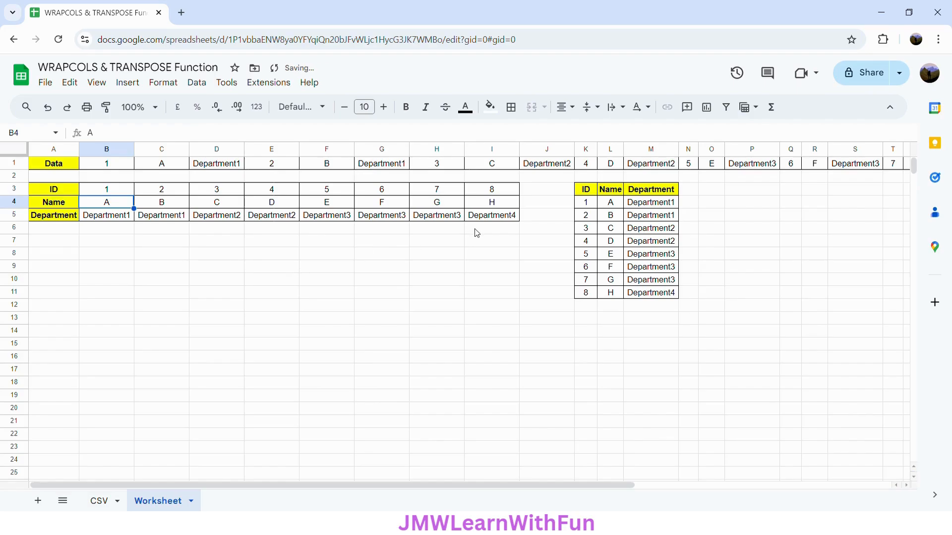
Review the last Department cell in I5, the WRAPCOLS formula in B3 and the TRANSPOSE formula in K4
{"action": "left_click", "coordinate": [488, 221]}
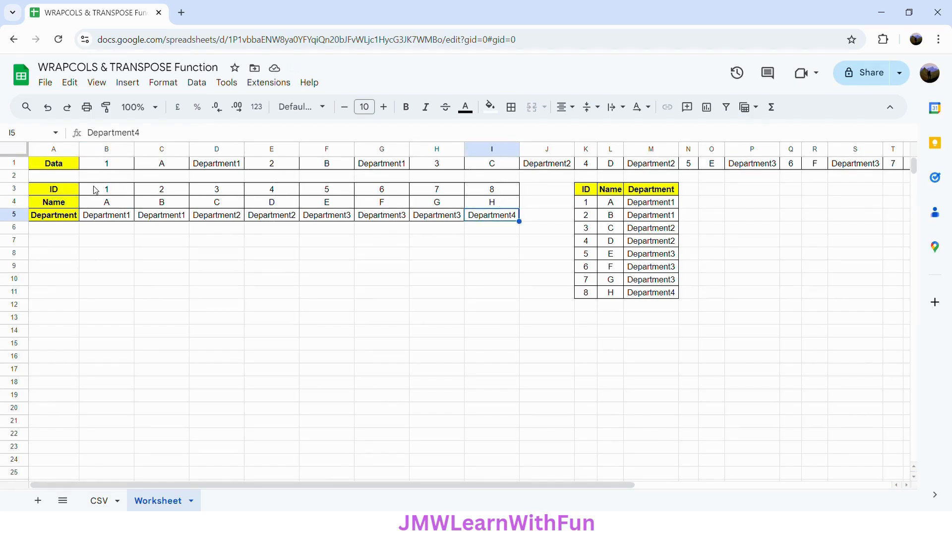
{"action": "left_click", "coordinate": [113, 193]}
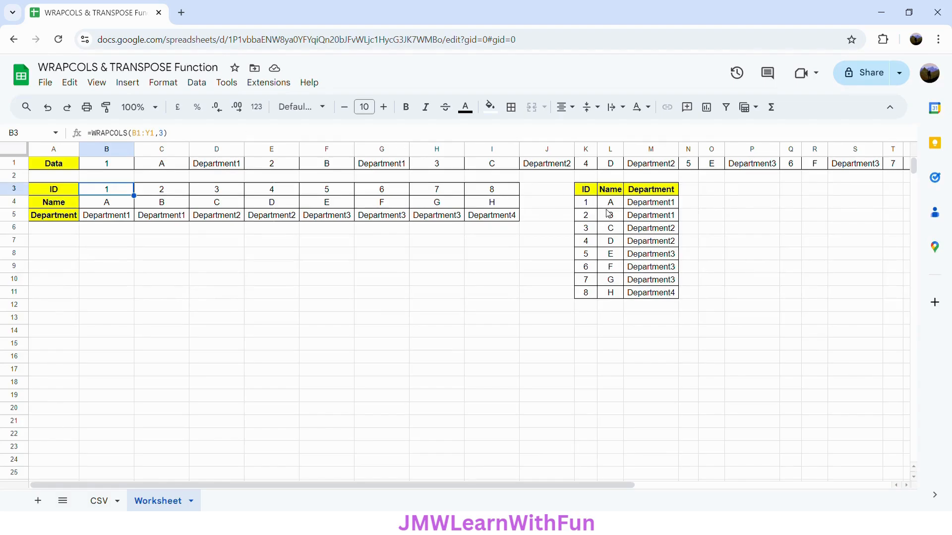
{"action": "left_click", "coordinate": [590, 208]}
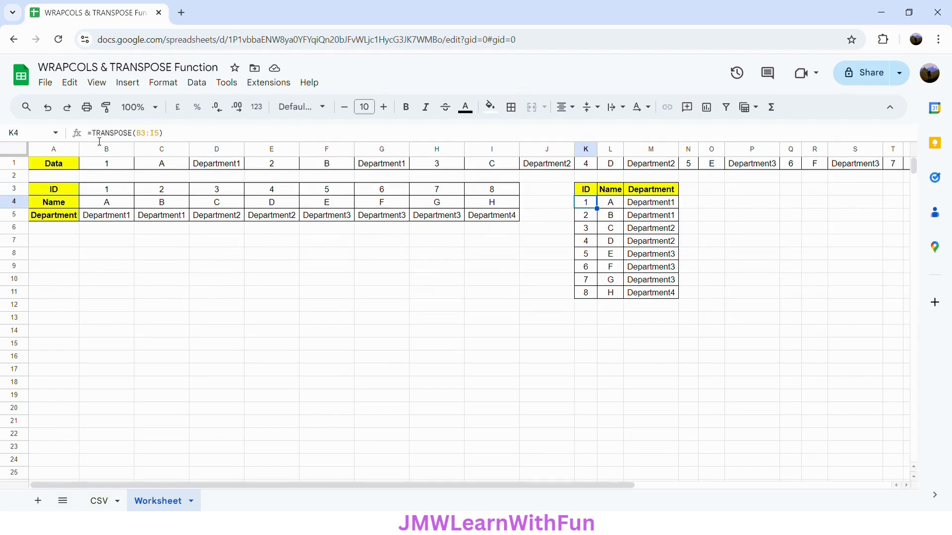